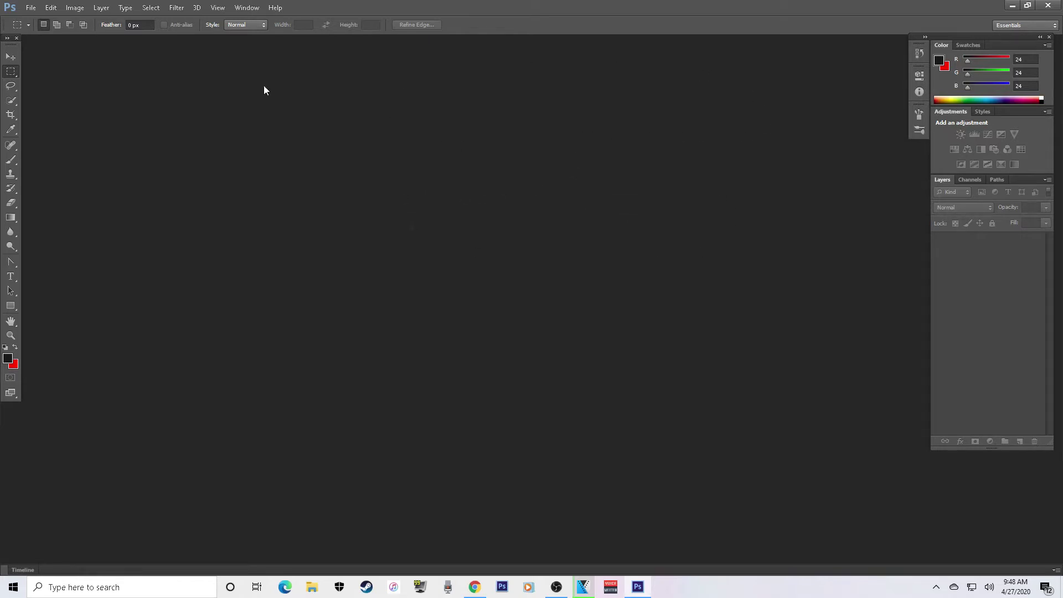
Create a new white document with the ThumbNails preset at 1280 by 720 pixels.
{"action": "left_click", "coordinate": [36, 10]}
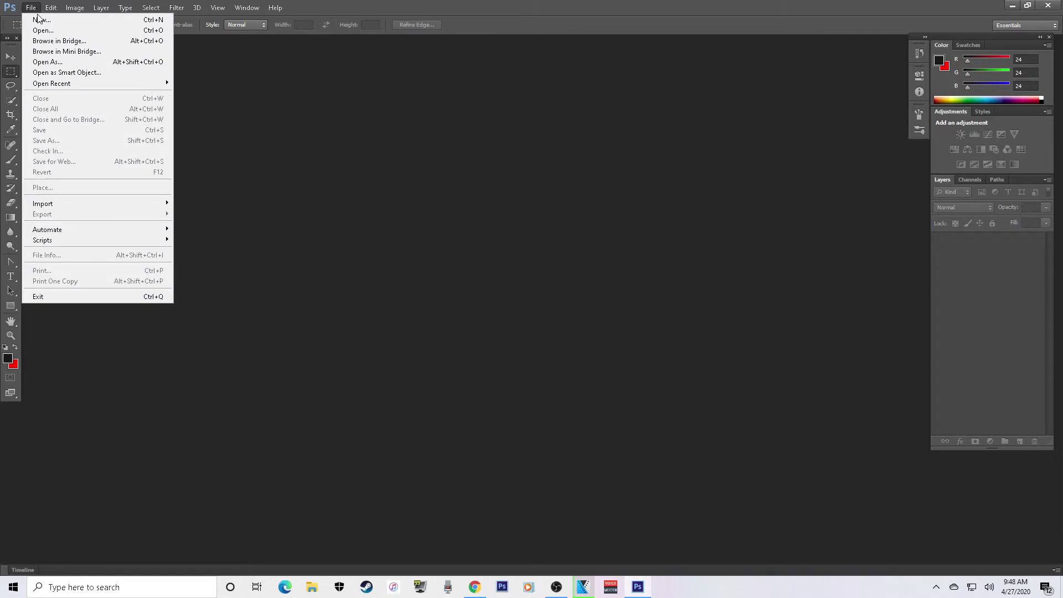
{"action": "left_click", "coordinate": [40, 19]}
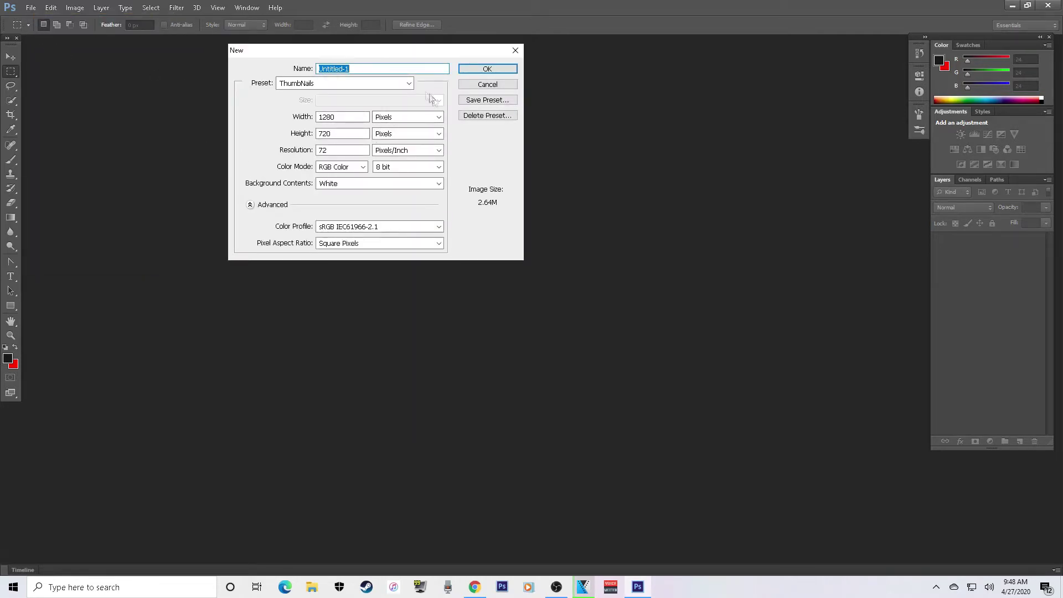
{"action": "left_click", "coordinate": [400, 86]}
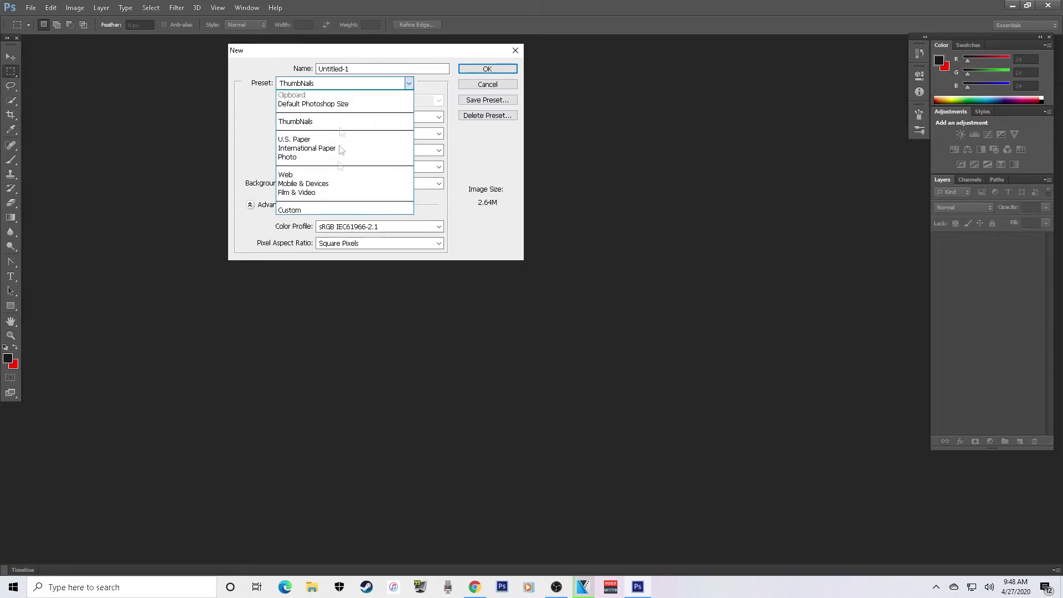
{"action": "left_click", "coordinate": [267, 55]}
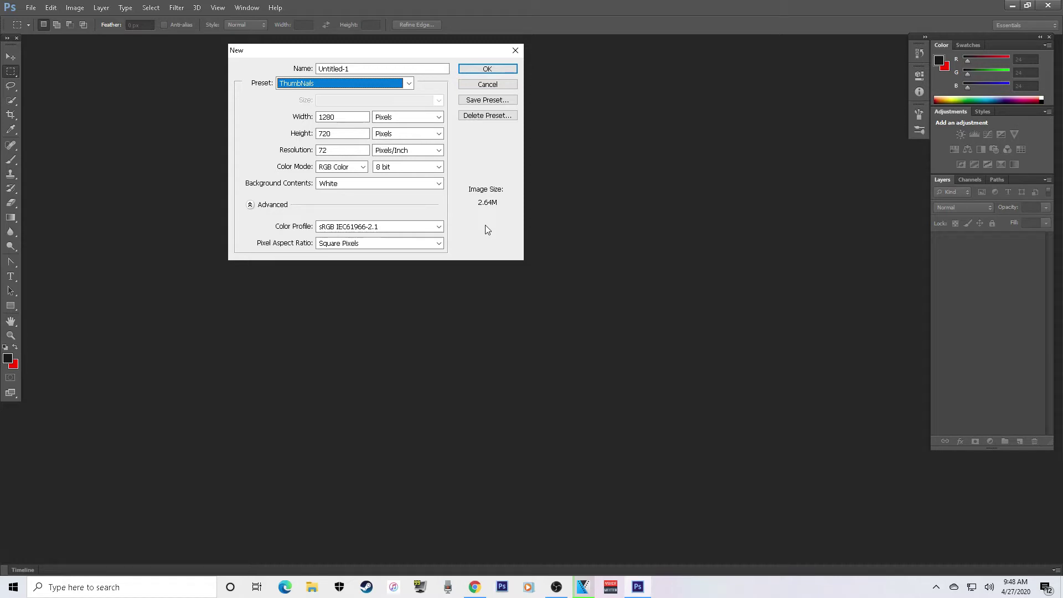
{"action": "left_click", "coordinate": [475, 68]}
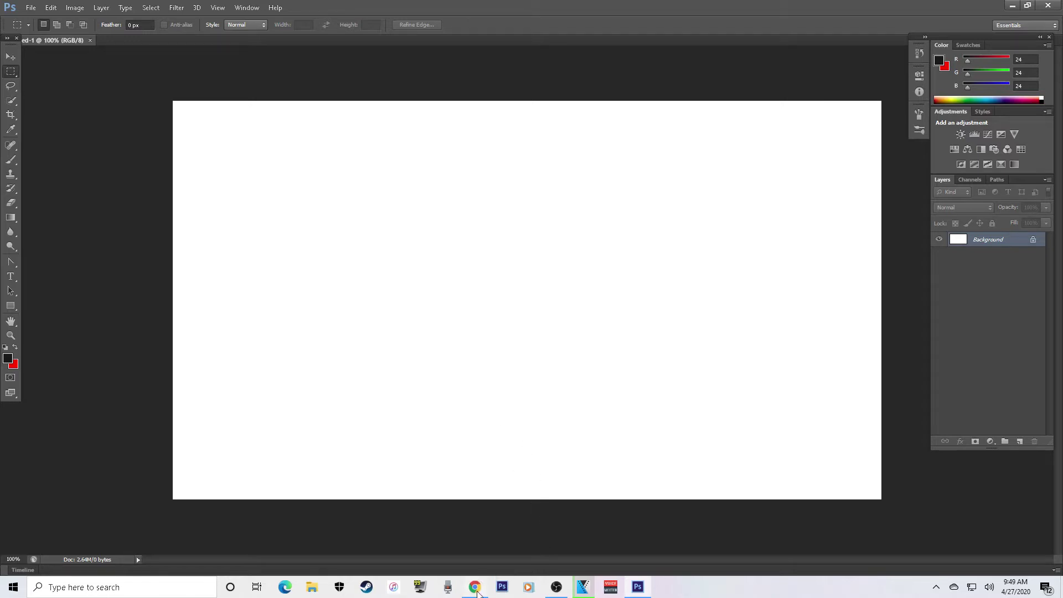
Switch to Chrome, open a new tab, and review the existing "sony vegas logo png" and "video logo png" searches.
{"action": "left_click", "coordinate": [475, 588]}
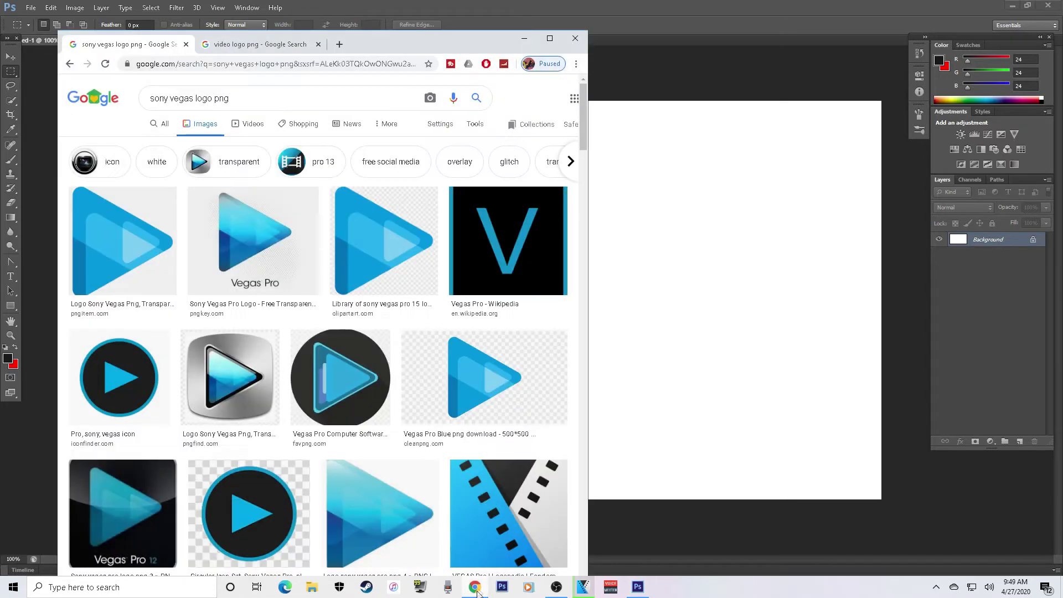
{"action": "left_click", "coordinate": [337, 44]}
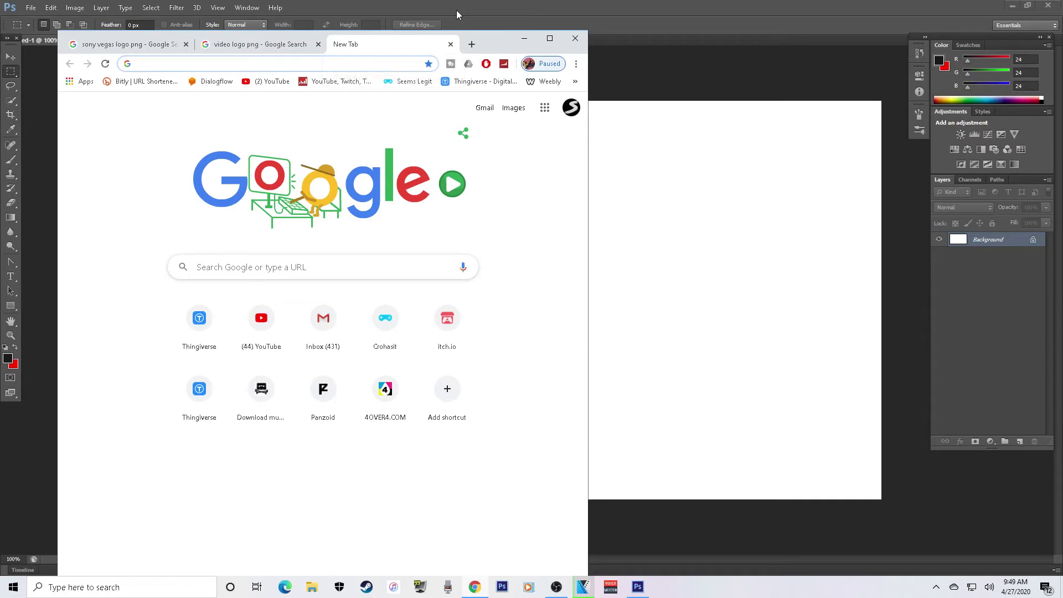
{"action": "left_click", "coordinate": [147, 51]}
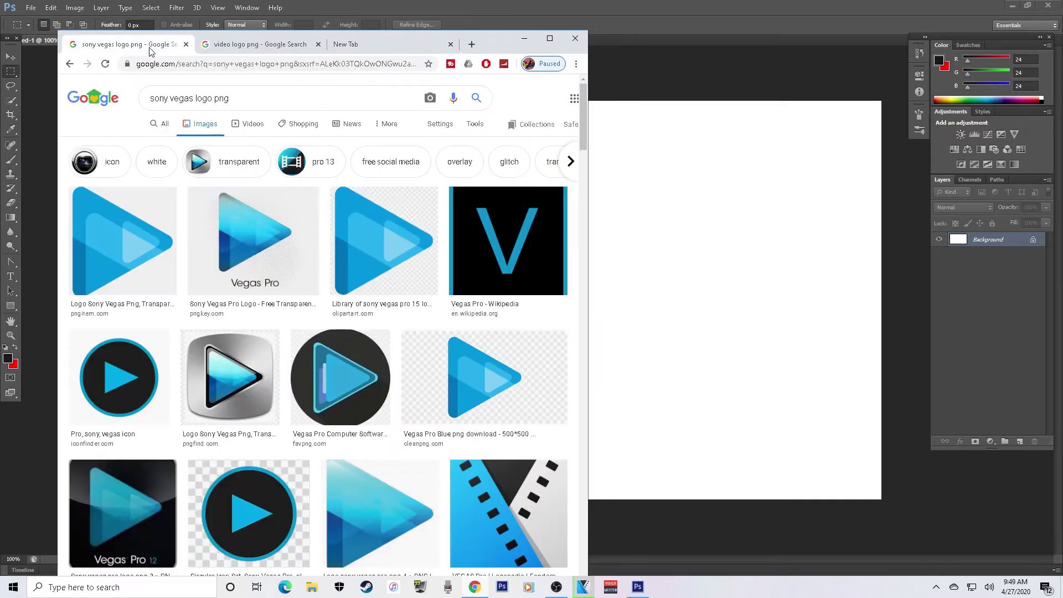
{"action": "left_click", "coordinate": [248, 50]}
{"action": "left_click", "coordinate": [172, 51]}
{"action": "left_click", "coordinate": [217, 52]}
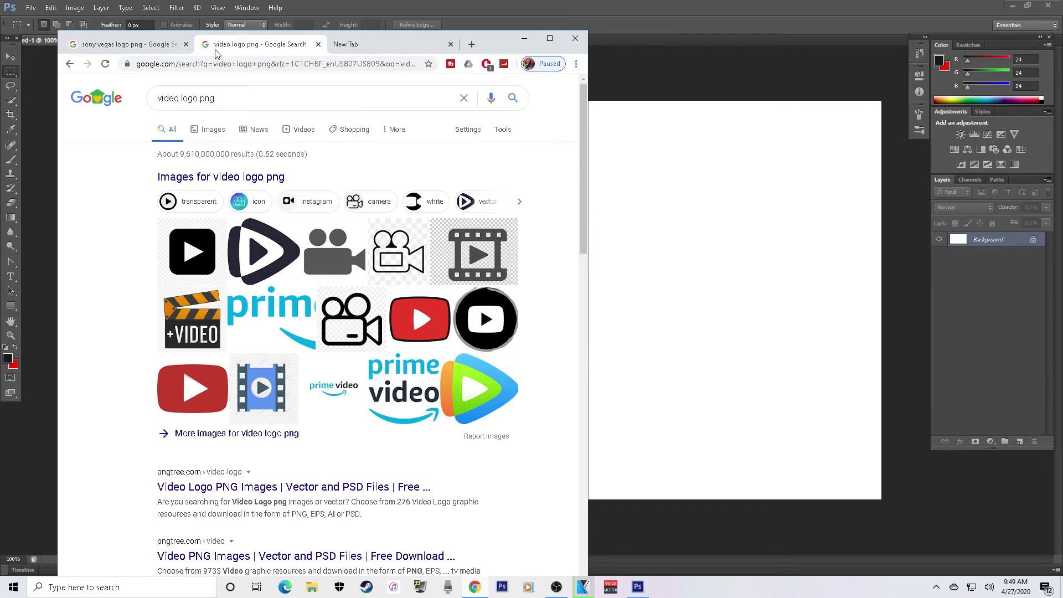
{"action": "left_click", "coordinate": [382, 51]}
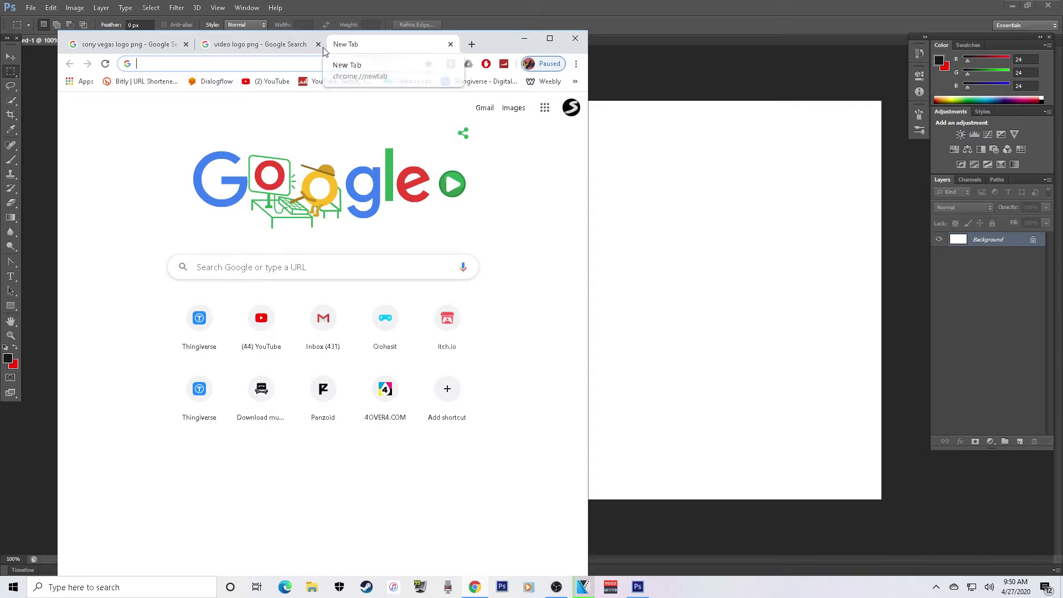
{"action": "left_click", "coordinate": [272, 45]}
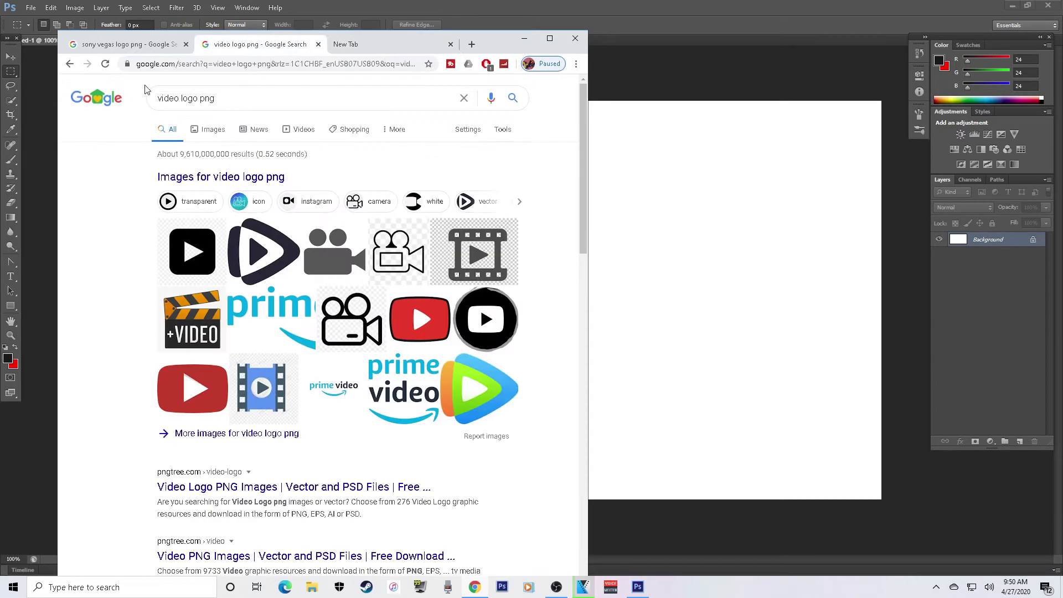
{"action": "left_click", "coordinate": [161, 46]}
{"action": "left_click", "coordinate": [220, 49]}
Search Google Images for "spray paint background" in the new tab.
{"action": "left_click", "coordinate": [386, 52]}
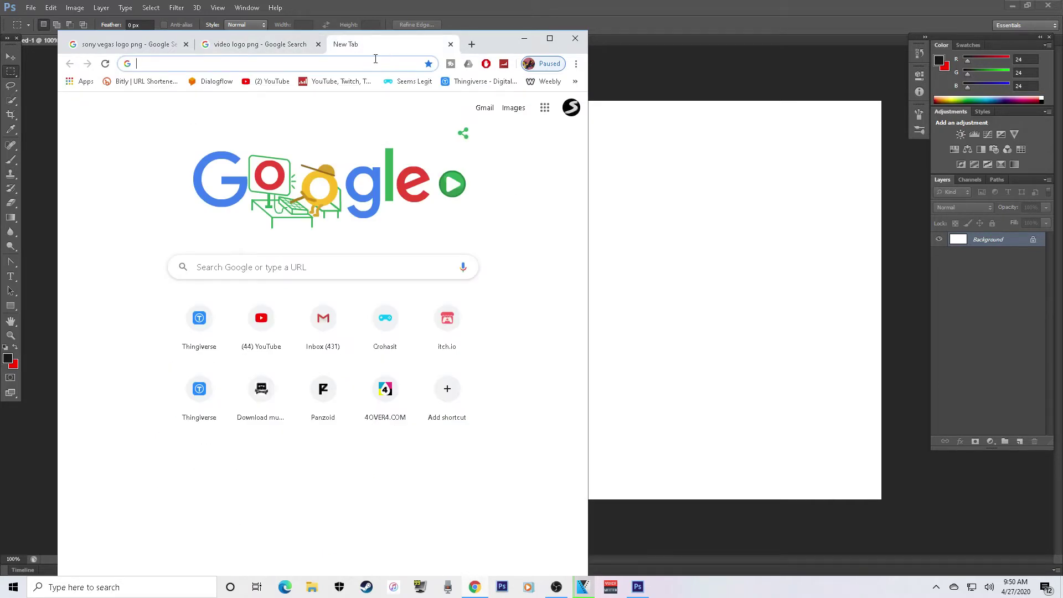
{"action": "type", "text": "spr"}
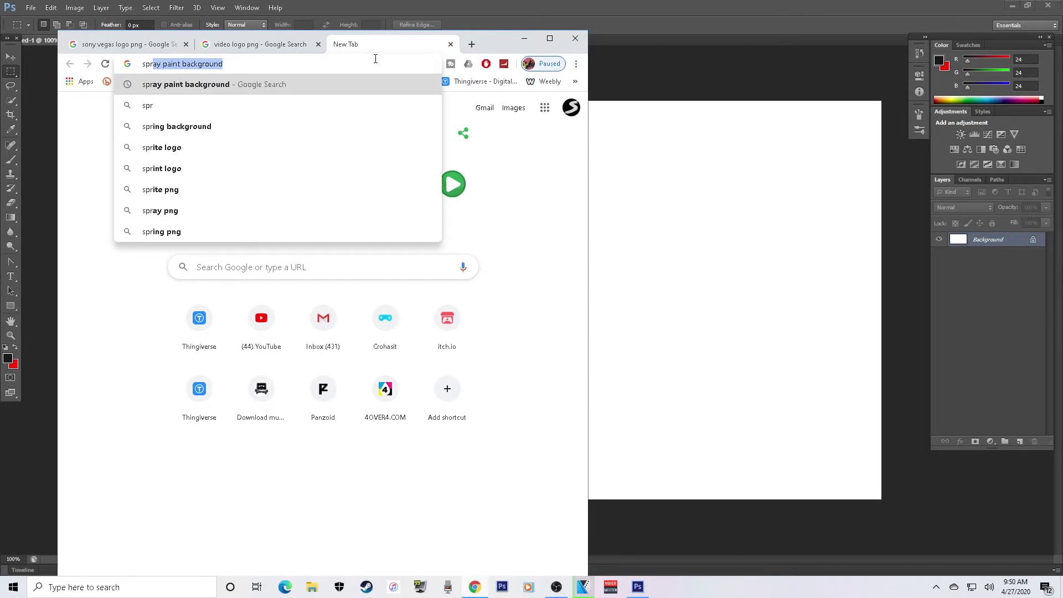
{"action": "type", "text": "ay paint"}
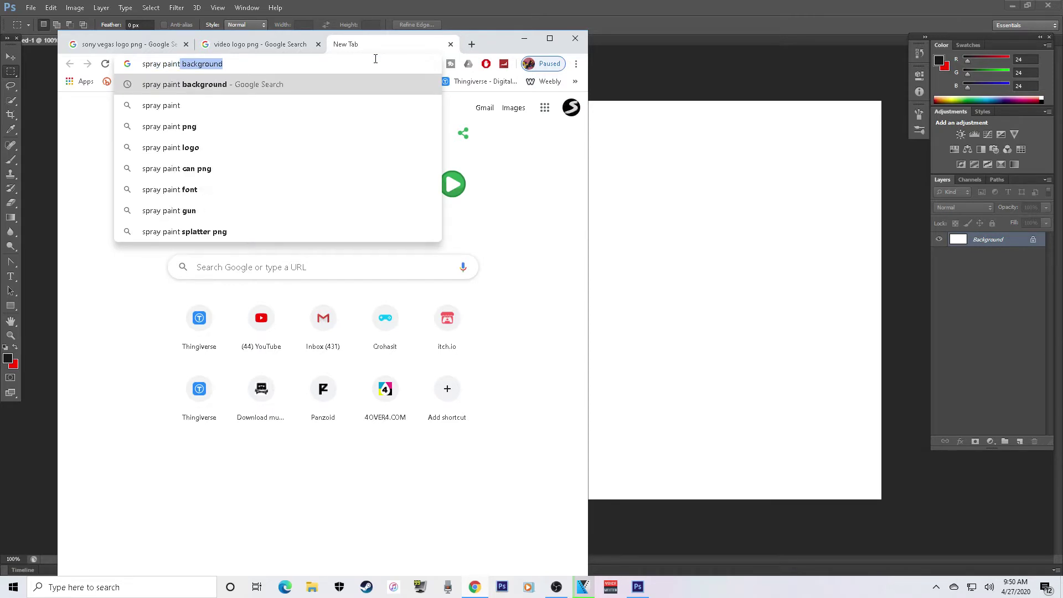
{"action": "key", "text": "Return"}
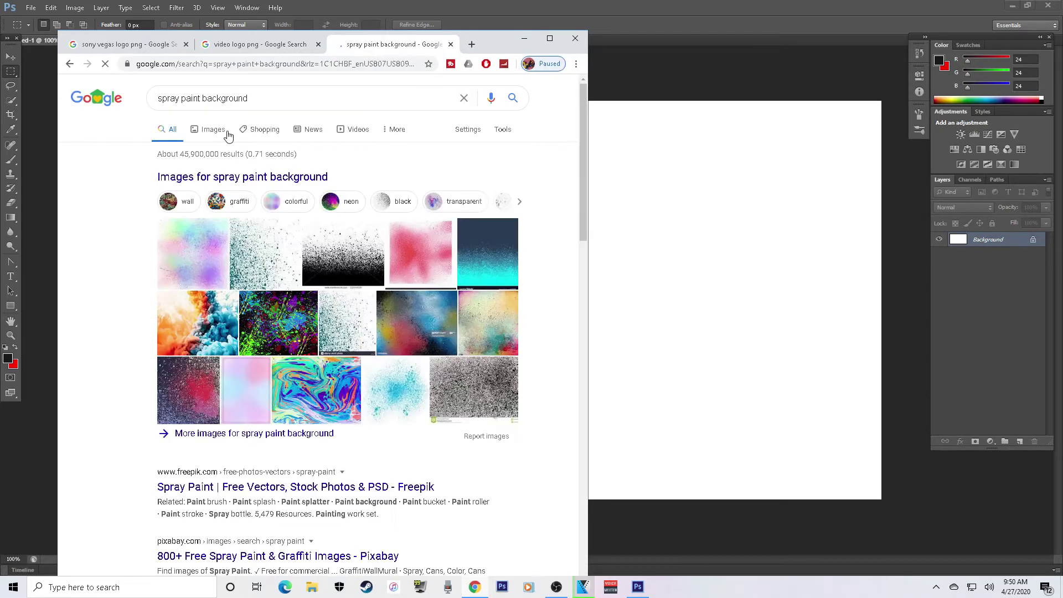
{"action": "left_click", "coordinate": [213, 130]}
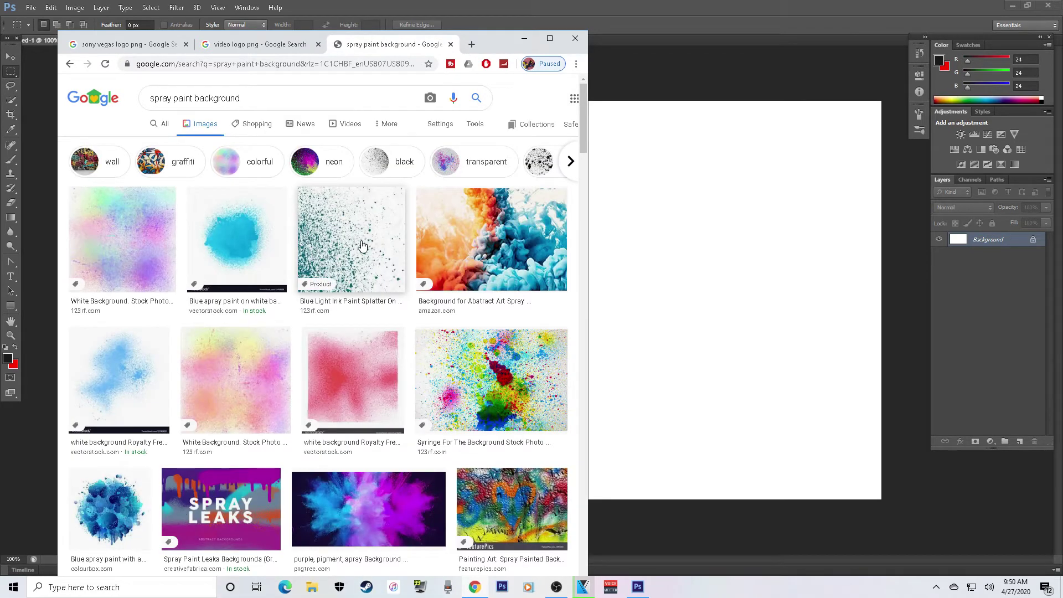
Preview the blue spray paint on white background image, close it, and browse further image results.
{"action": "left_click", "coordinate": [274, 235]}
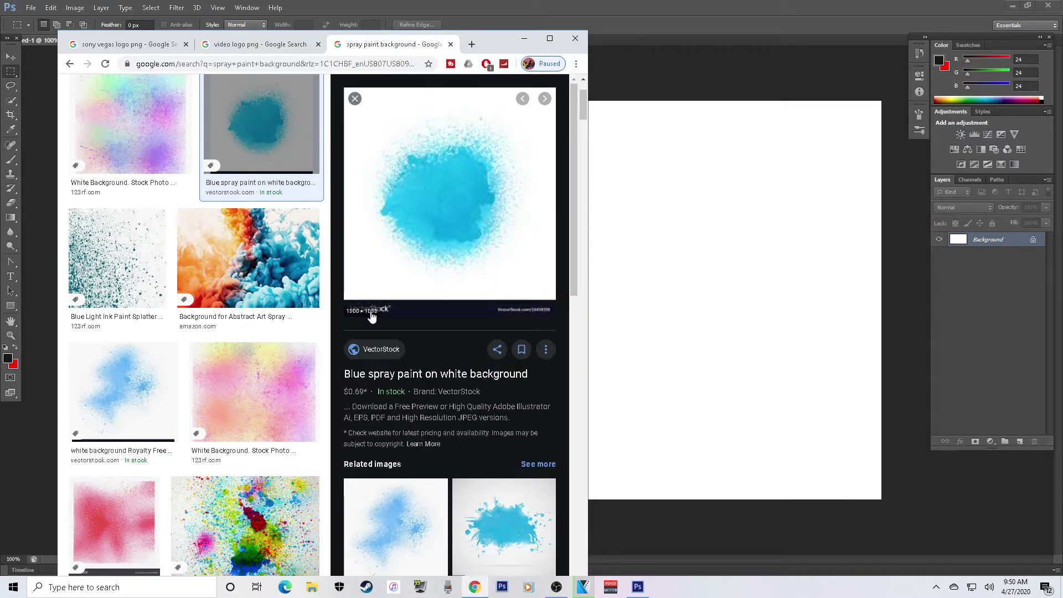
{"action": "left_click", "coordinate": [355, 100]}
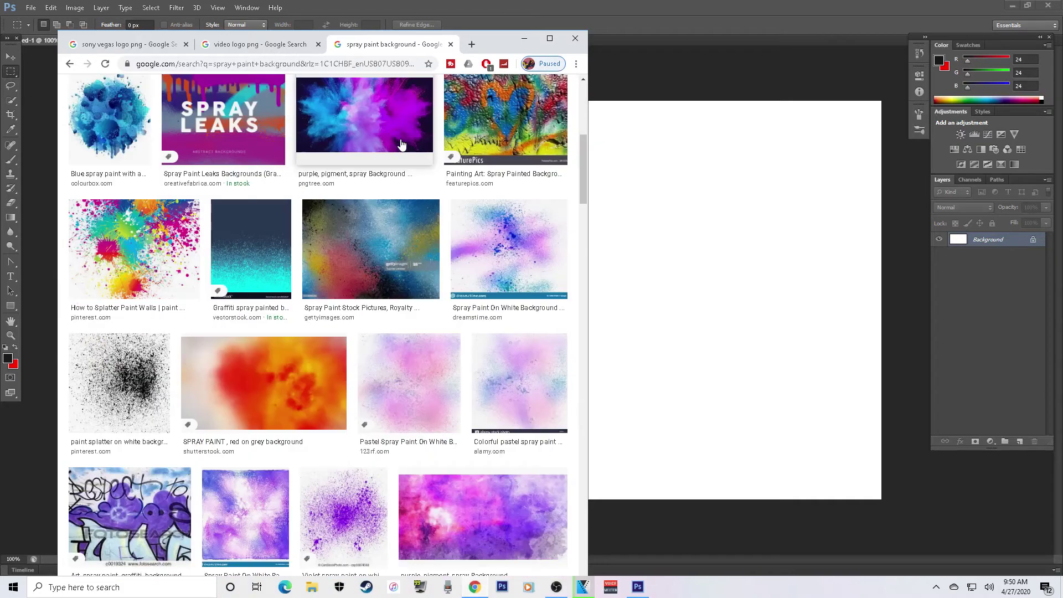
{"action": "scroll", "coordinate": [401, 148], "scroll_direction": "down", "scroll_amount": 3}
{"action": "scroll", "coordinate": [401, 148], "scroll_direction": "up", "scroll_amount": 1}
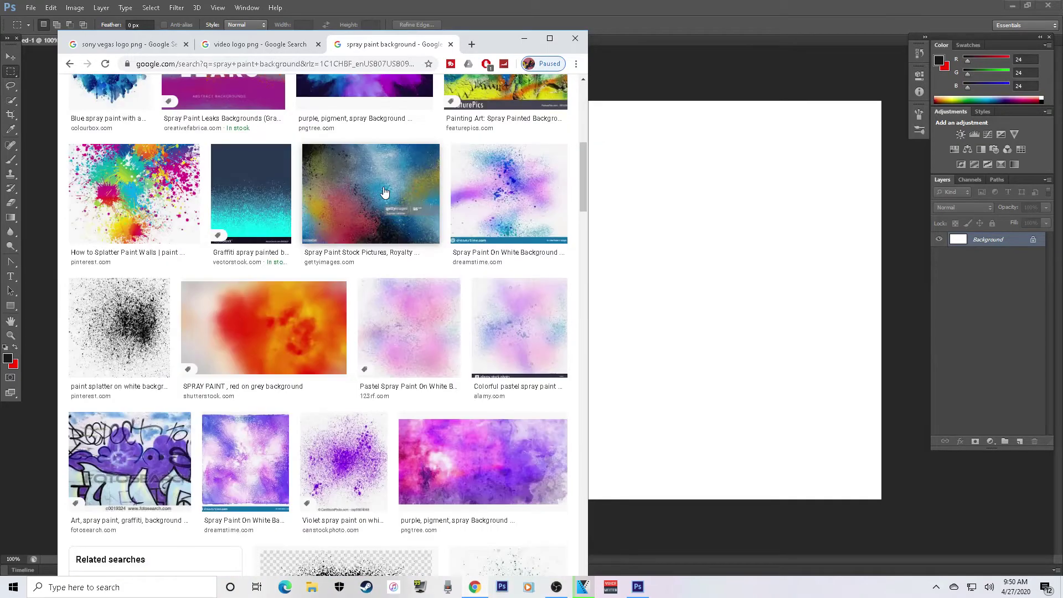
{"action": "scroll", "coordinate": [377, 183], "scroll_direction": "down", "scroll_amount": 6}
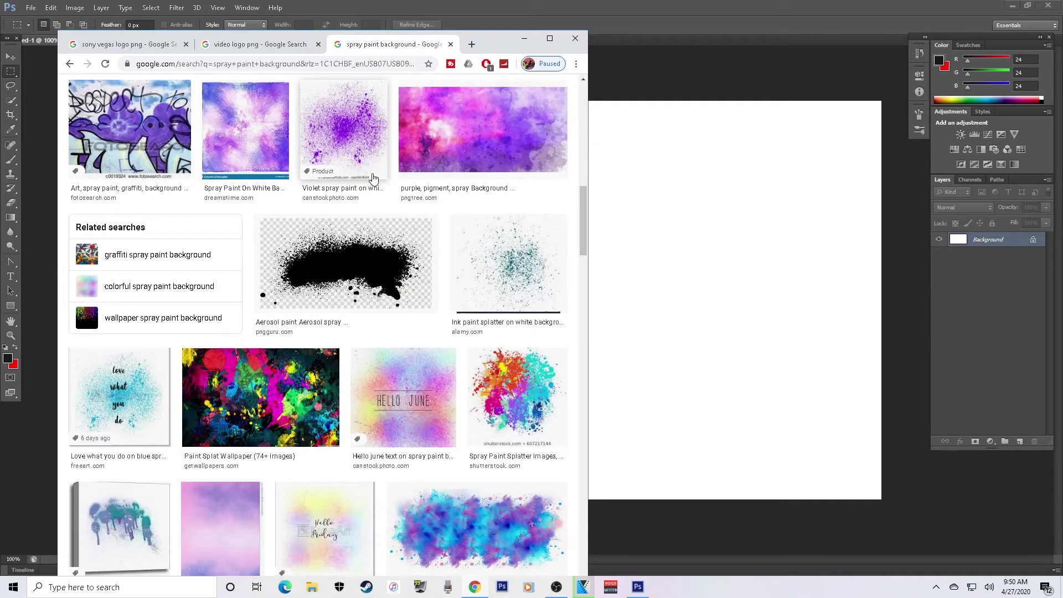
{"action": "scroll", "coordinate": [373, 178], "scroll_direction": "down", "scroll_amount": 3}
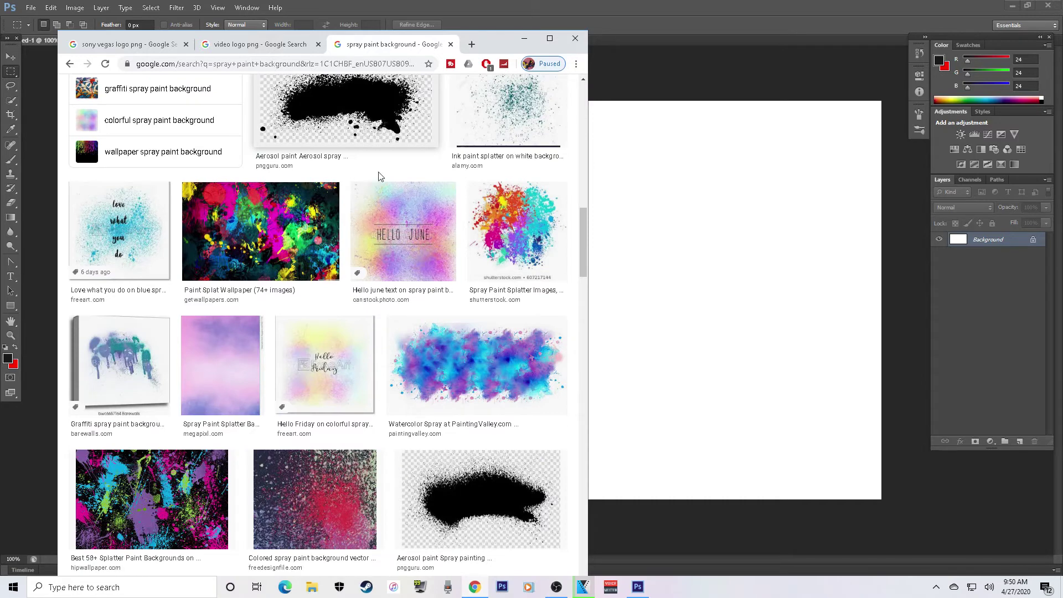
Preview the Paint Splat Wallpaper image and look through the remaining results for a suitable background.
{"action": "left_click", "coordinate": [317, 214]}
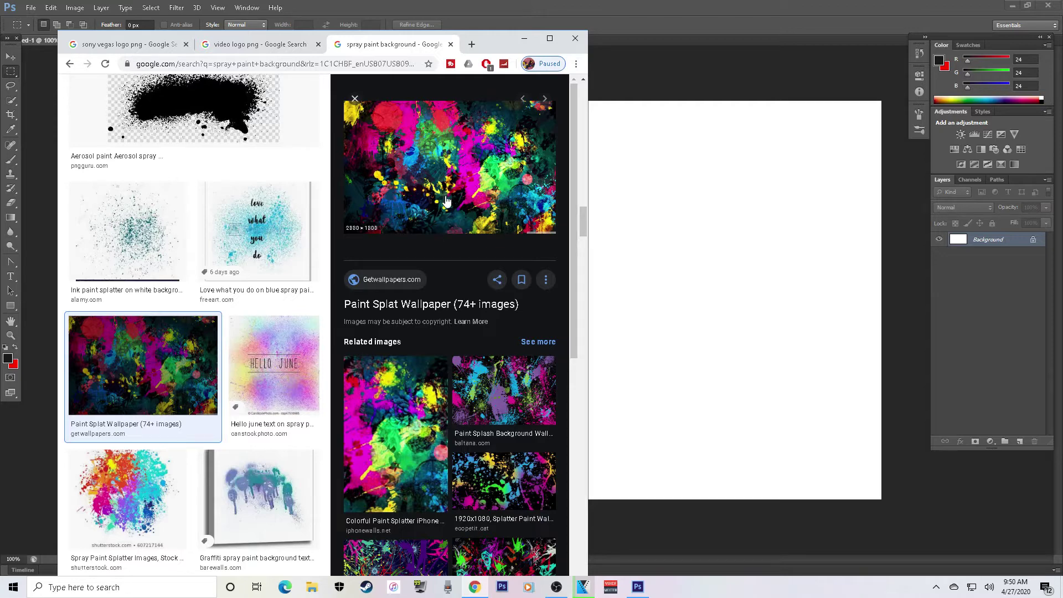
{"action": "scroll", "coordinate": [267, 270], "scroll_direction": "down", "scroll_amount": 10}
{"action": "scroll", "coordinate": [267, 270], "scroll_direction": "down", "scroll_amount": 10}
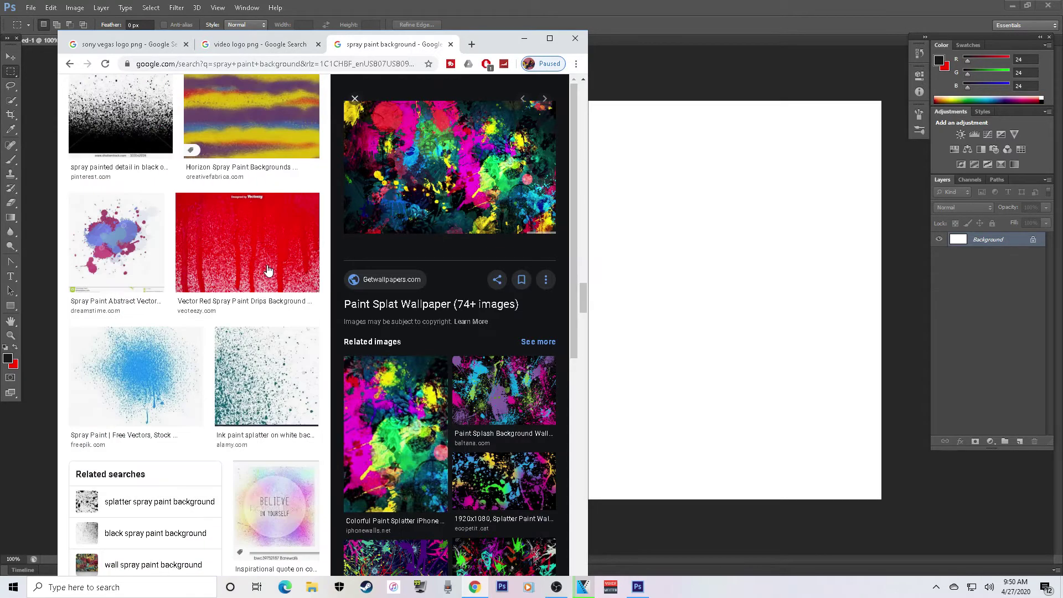
{"action": "scroll", "coordinate": [267, 271], "scroll_direction": "down", "scroll_amount": 5}
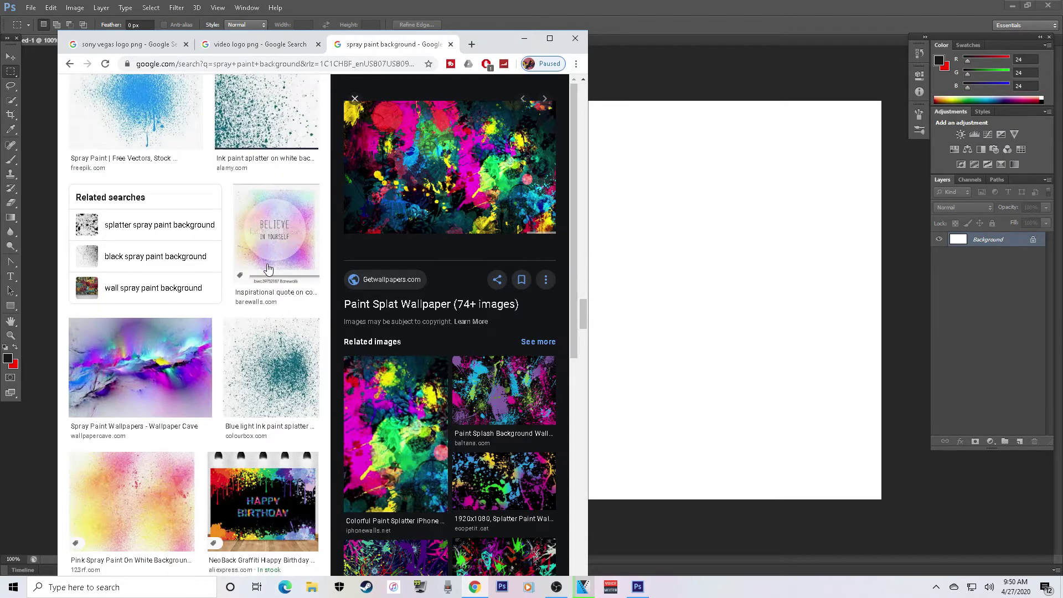
{"action": "scroll", "coordinate": [260, 272], "scroll_direction": "up", "scroll_amount": 10}
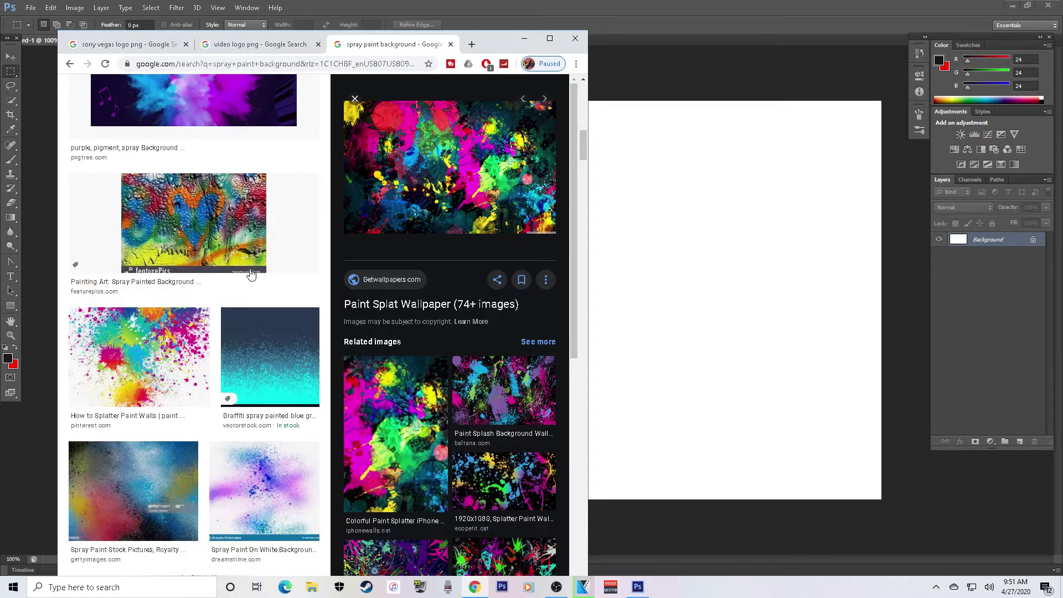
{"action": "scroll", "coordinate": [251, 273], "scroll_direction": "up", "scroll_amount": 10}
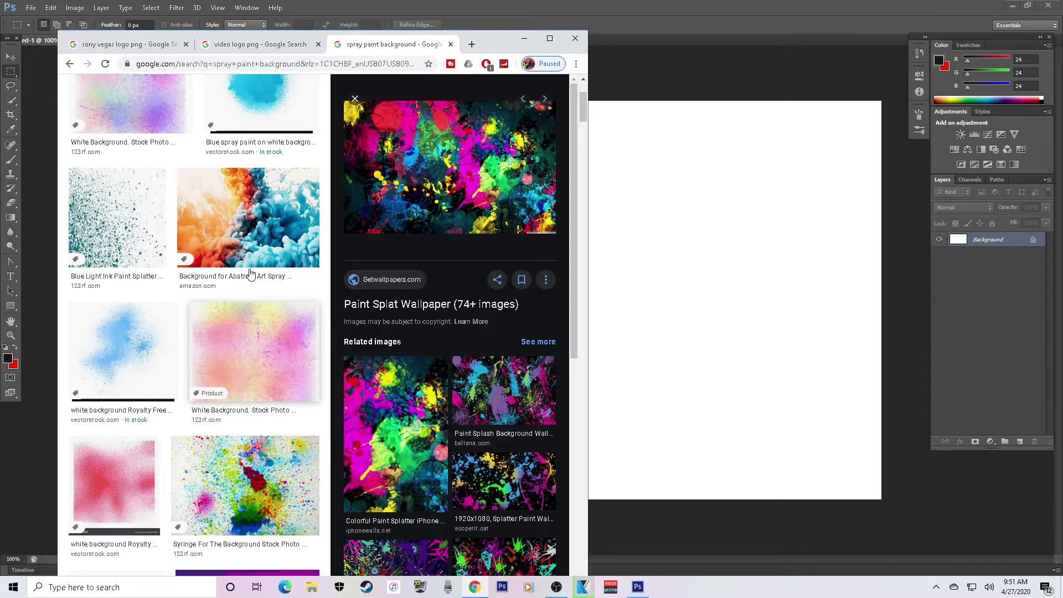
{"action": "scroll", "coordinate": [249, 274], "scroll_direction": "down", "scroll_amount": 6}
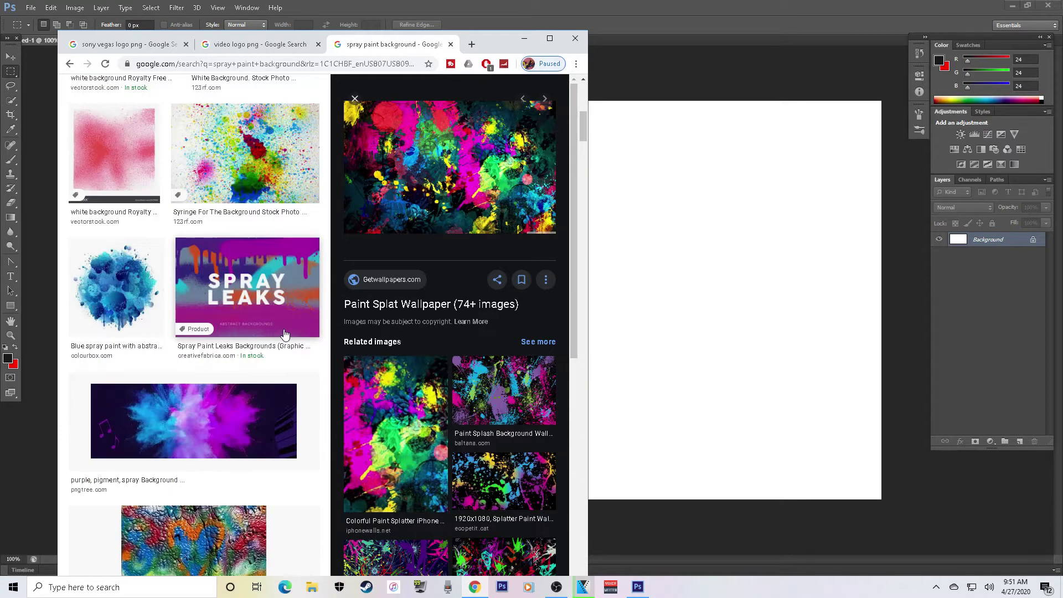
{"action": "scroll", "coordinate": [284, 333], "scroll_direction": "down", "scroll_amount": 8}
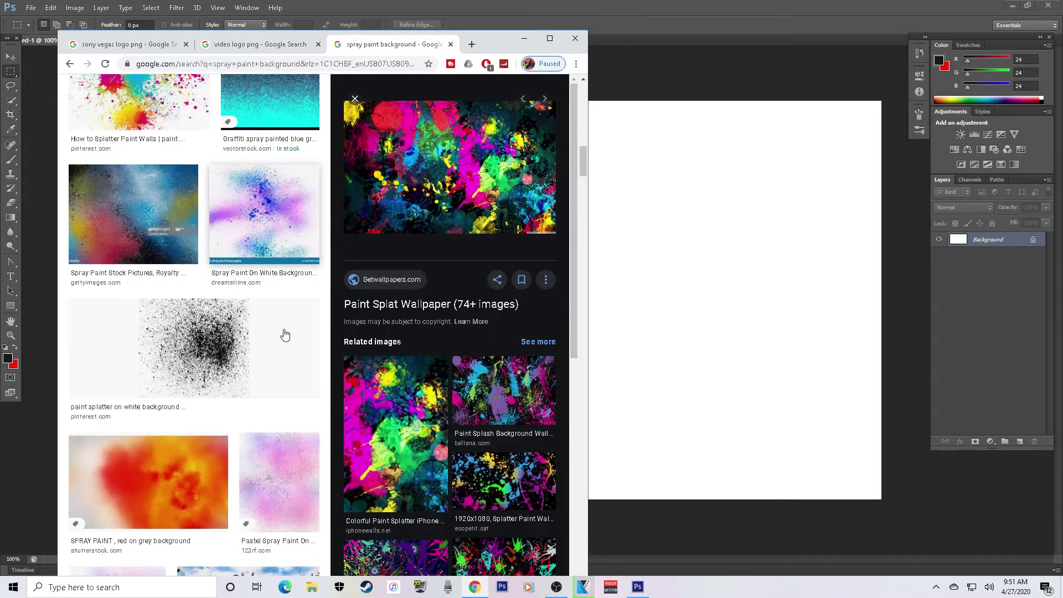
{"action": "scroll", "coordinate": [285, 335], "scroll_direction": "down", "scroll_amount": 8}
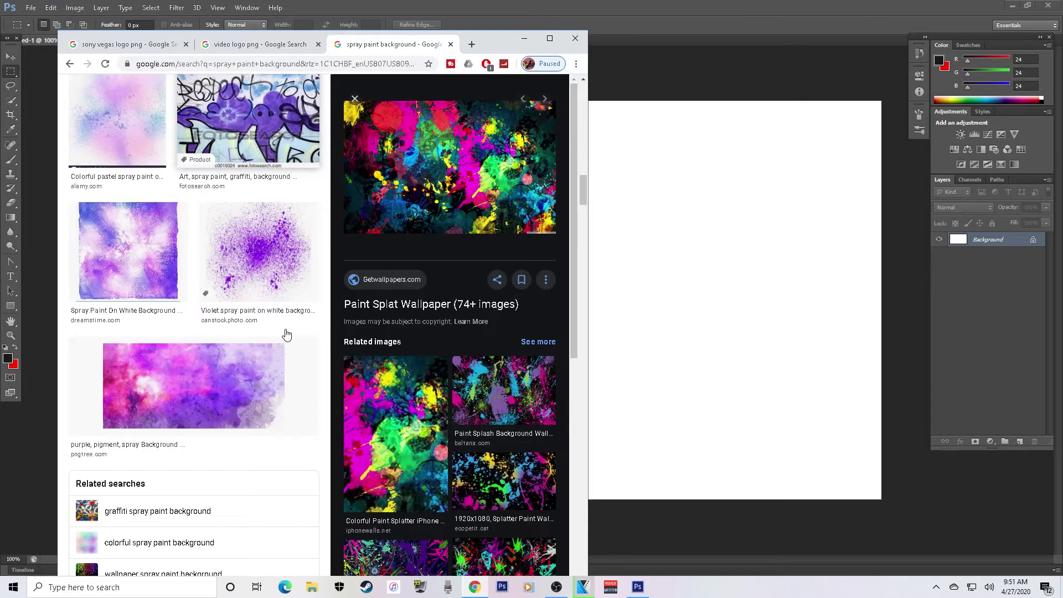
{"action": "scroll", "coordinate": [294, 238], "scroll_direction": "up", "scroll_amount": 5}
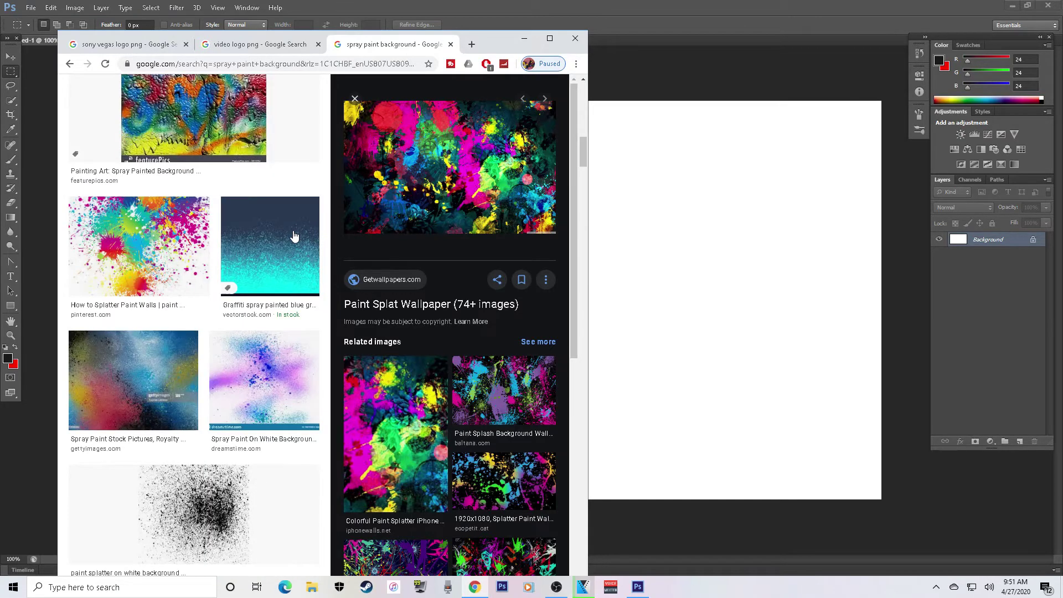
{"action": "scroll", "coordinate": [294, 236], "scroll_direction": "up", "scroll_amount": 5}
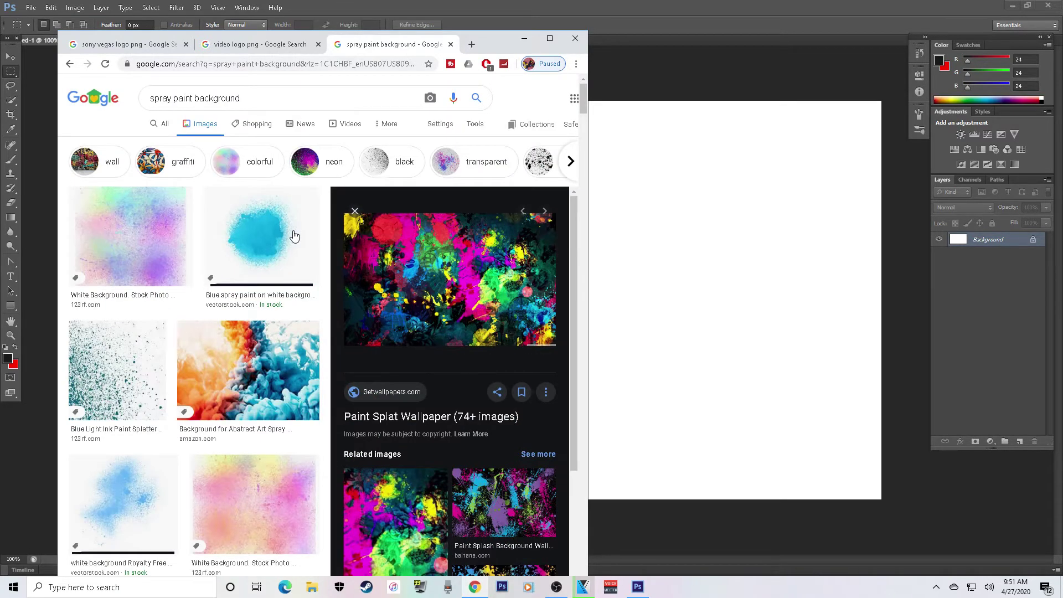
Copy the orange and blue abstract art spray painting image from Amazon.com and switch back to Photoshop.
{"action": "left_click", "coordinate": [249, 368]}
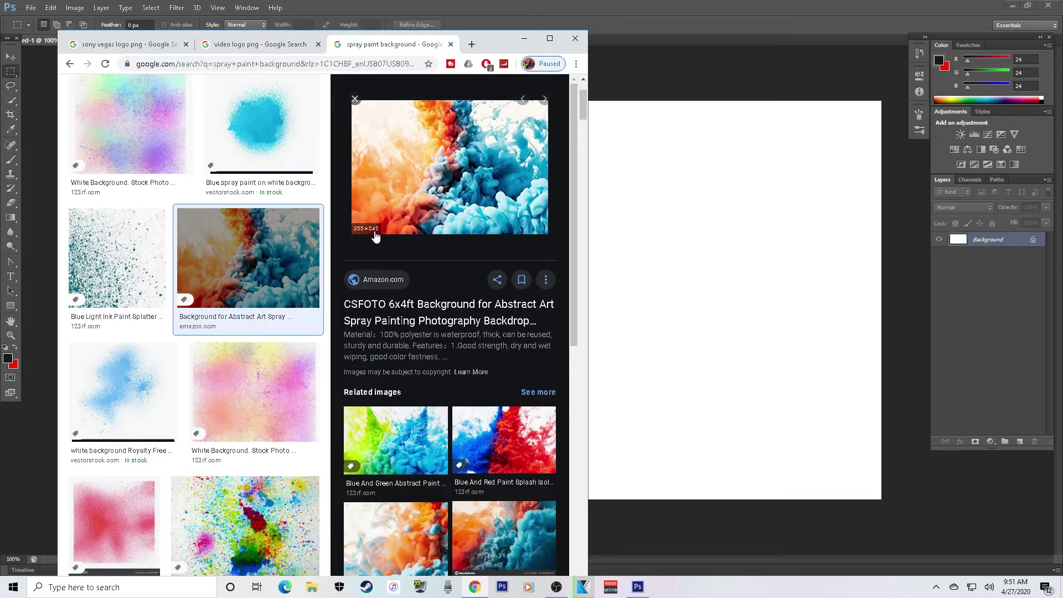
{"action": "right_click", "coordinate": [433, 159]}
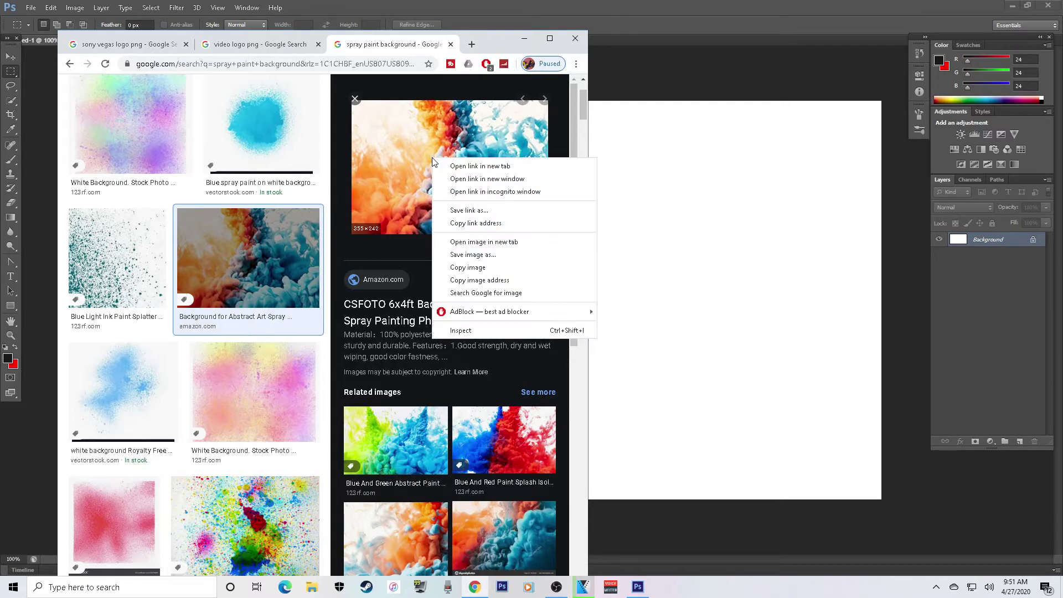
{"action": "left_click", "coordinate": [468, 268]}
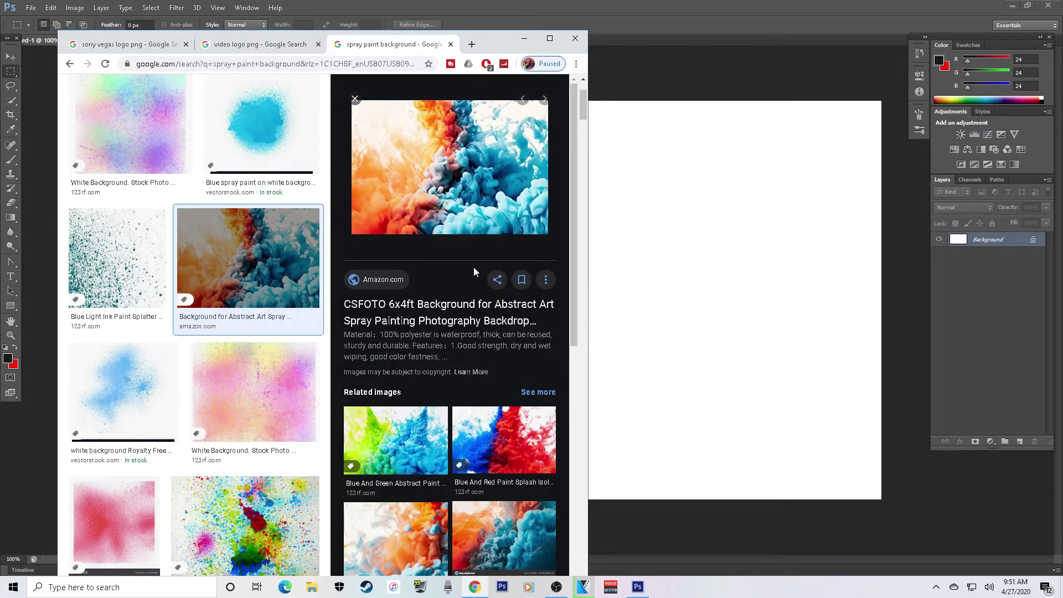
{"action": "left_click", "coordinate": [473, 16]}
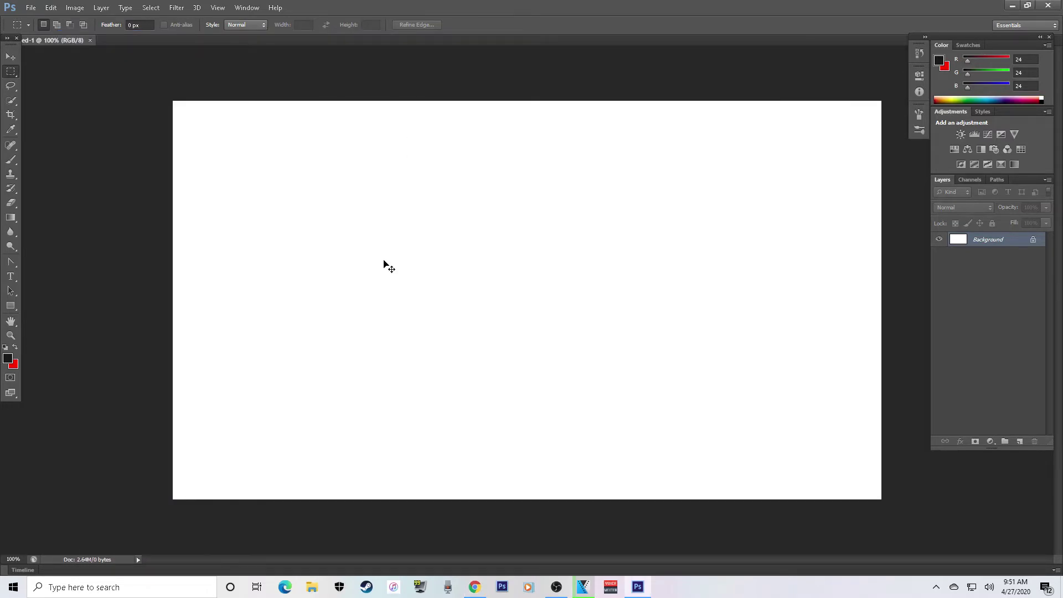
Paste the orange and blue smoke image into the document and stretch it to cover the whole canvas.
{"action": "key", "text": "ctrl+v"}
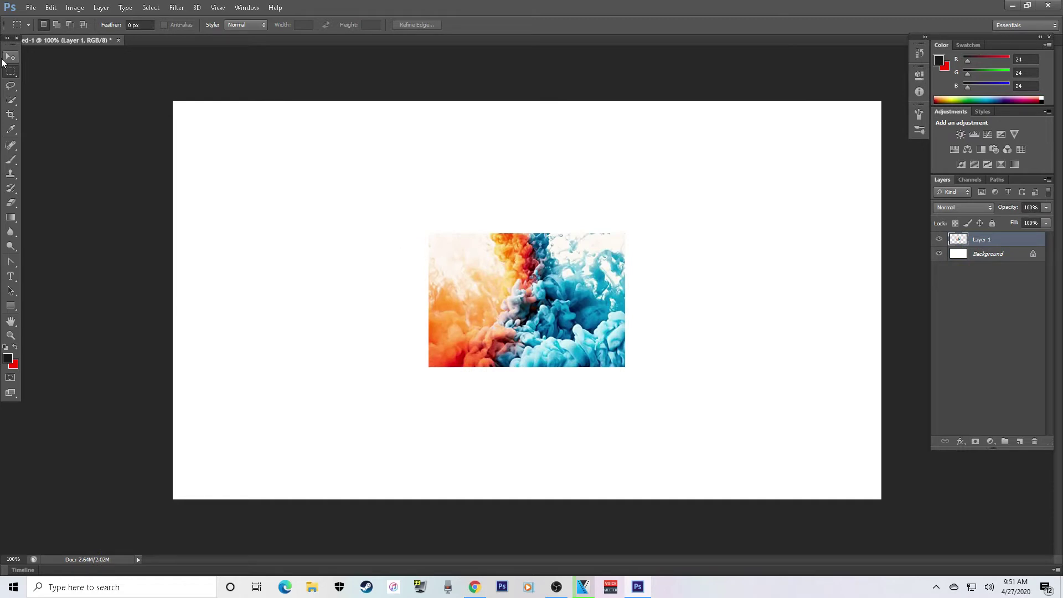
{"action": "left_click", "coordinate": [10, 56]}
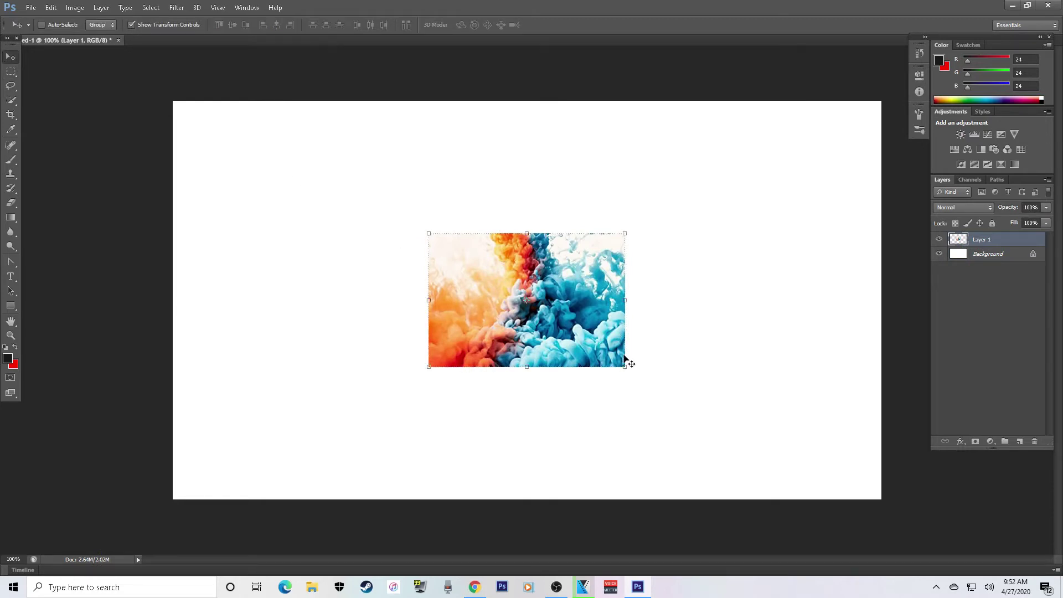
{"action": "left_click_drag", "start_coordinate": [626, 368], "coordinate": [871, 434]}
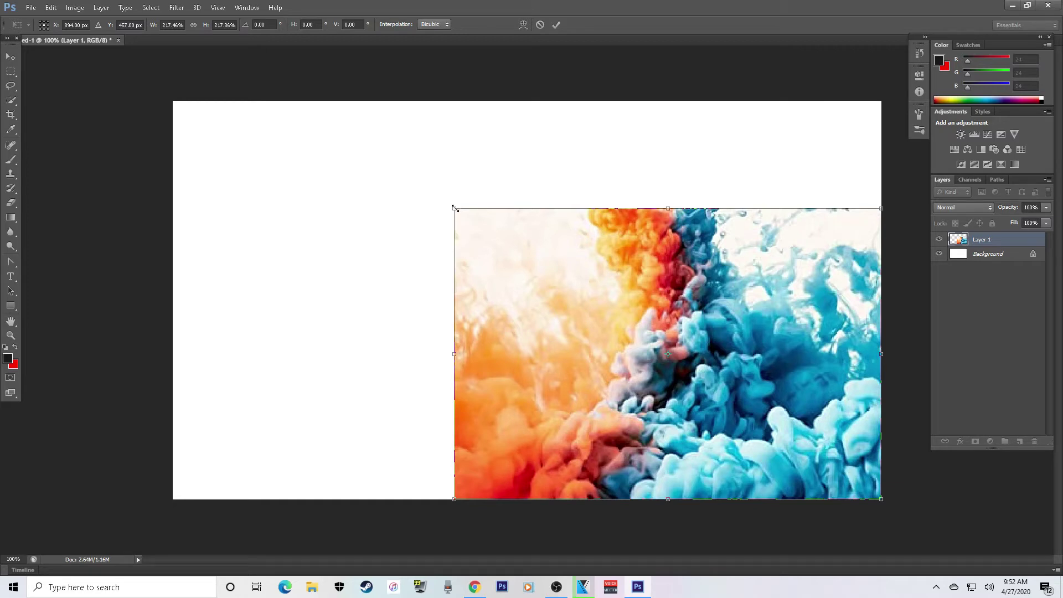
{"action": "left_click_drag", "start_coordinate": [455, 209], "coordinate": [293, 94]}
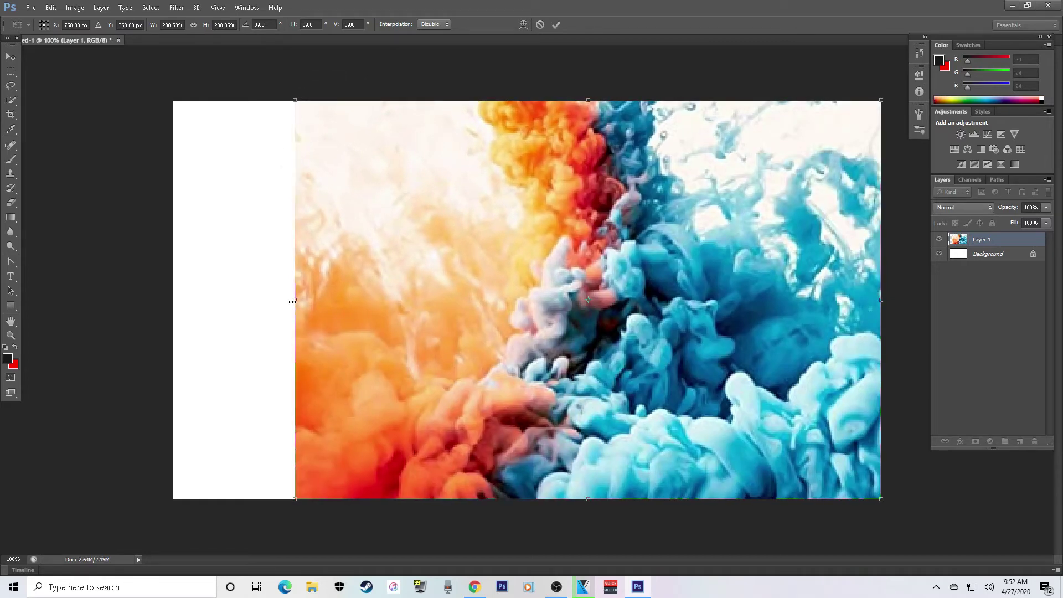
{"action": "left_click_drag", "start_coordinate": [292, 299], "coordinate": [173, 291]}
{"action": "left_click_drag", "start_coordinate": [581, 284], "coordinate": [563, 280]}
{"action": "left_click_drag", "start_coordinate": [865, 299], "coordinate": [904, 288]}
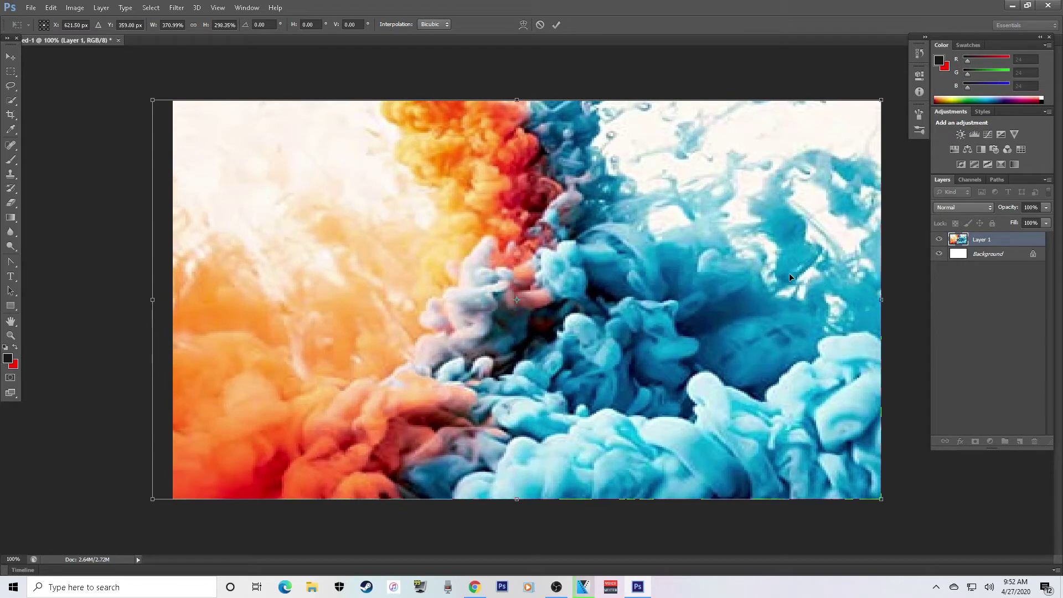
{"action": "key", "text": "Return"}
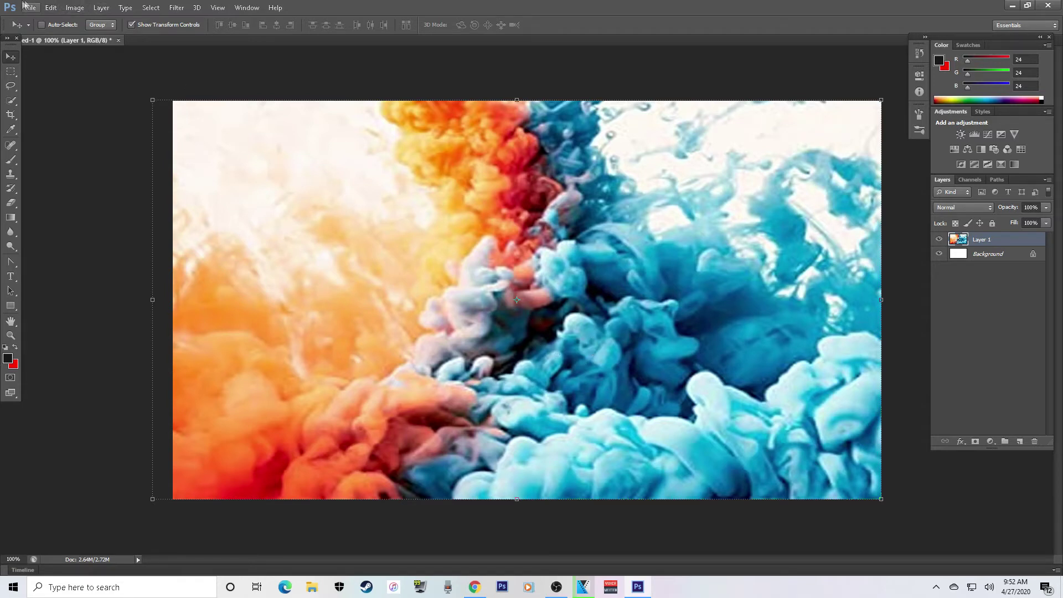
Apply a Gaussian Blur with a radius of 16.8 pixels to the smoke image layer.
{"action": "left_click", "coordinate": [176, 7]}
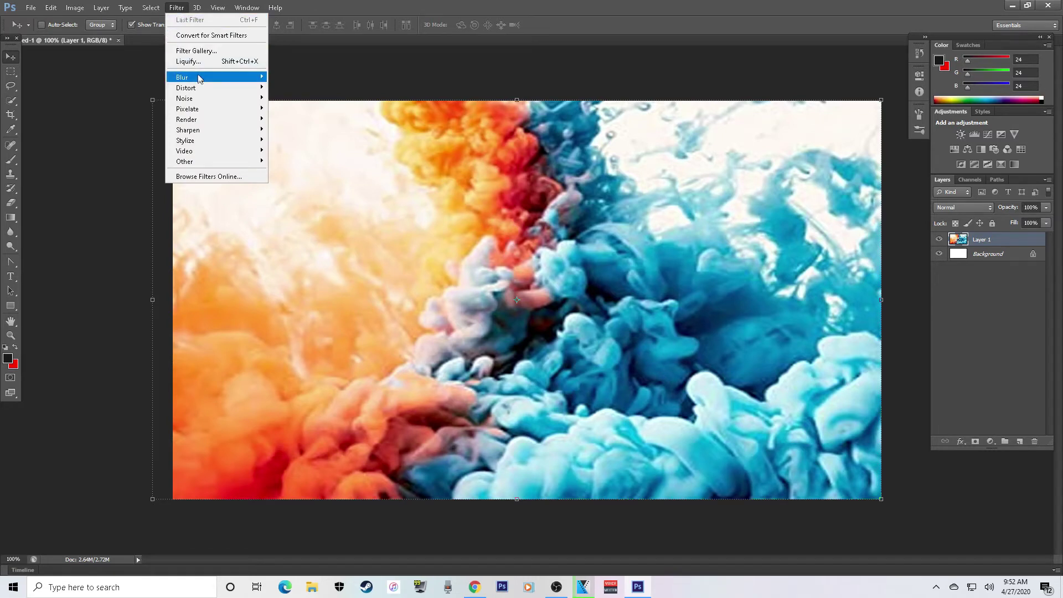
{"action": "mouse_move", "coordinate": [201, 79]}
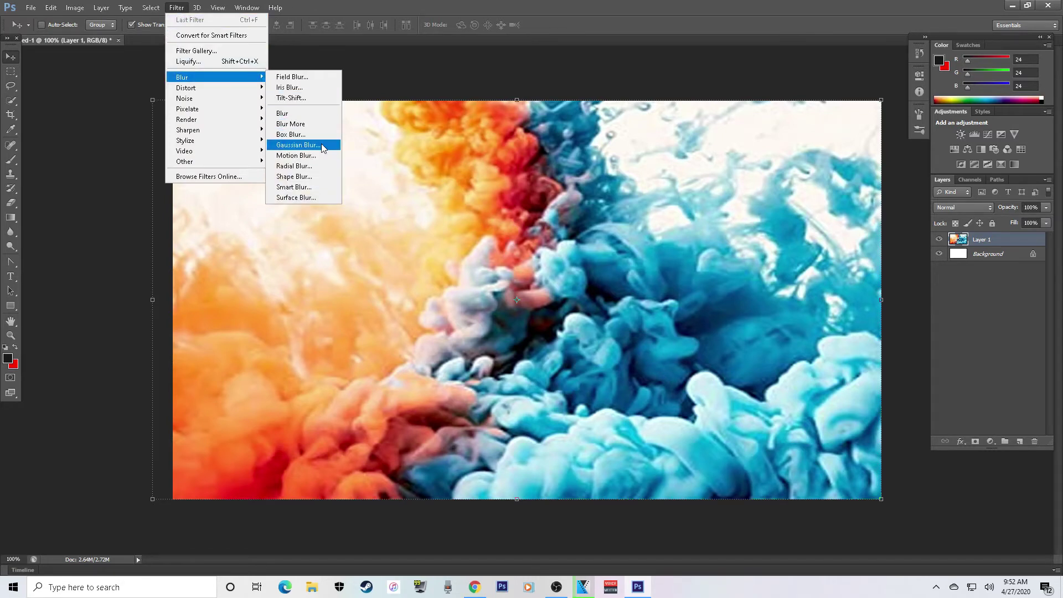
{"action": "left_click", "coordinate": [298, 145]}
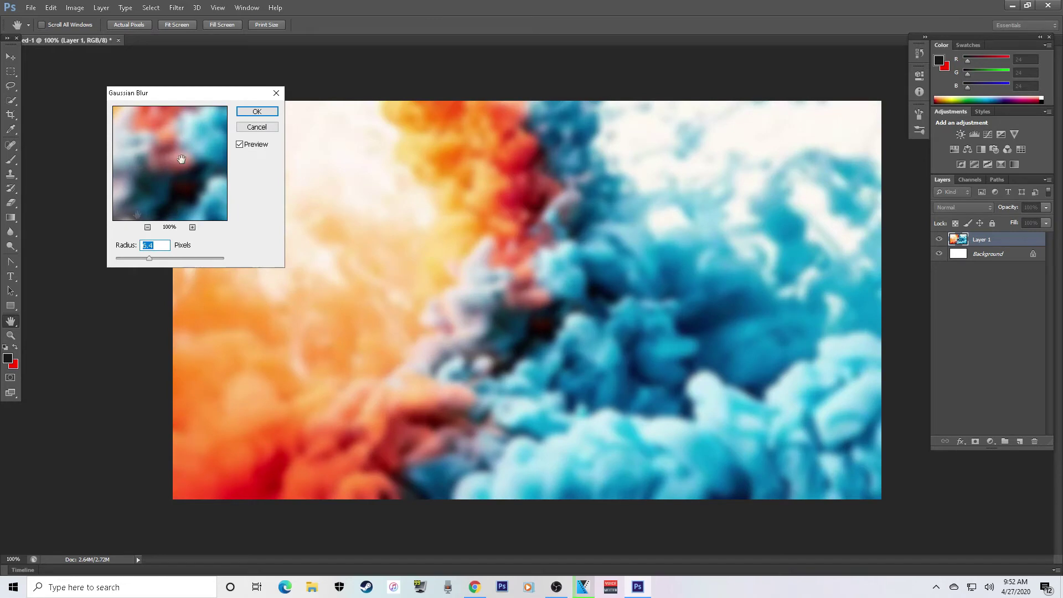
{"action": "left_click_drag", "start_coordinate": [226, 261], "coordinate": [162, 263]}
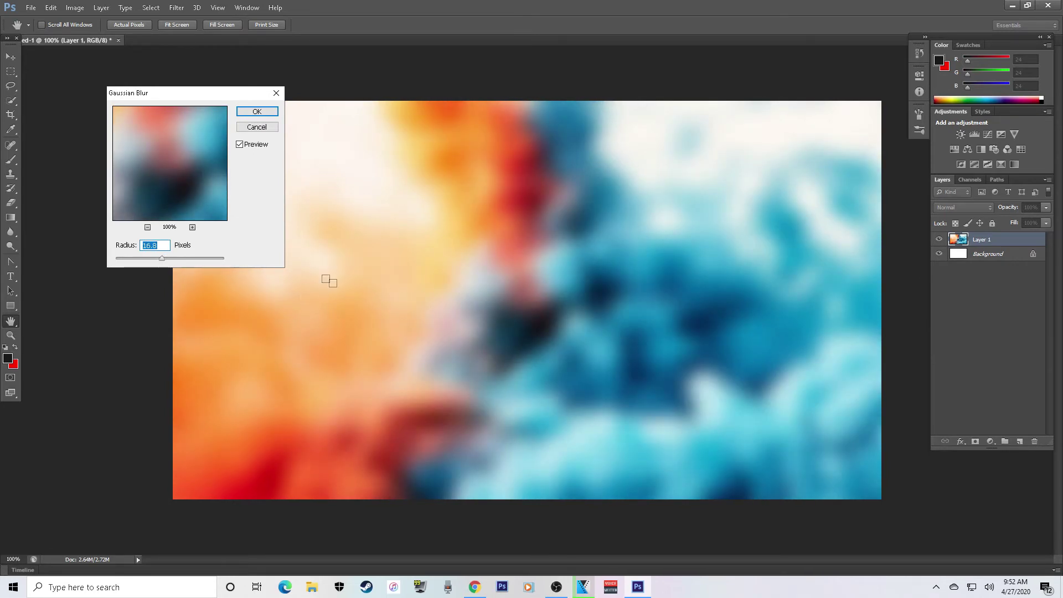
{"action": "left_click", "coordinate": [247, 113]}
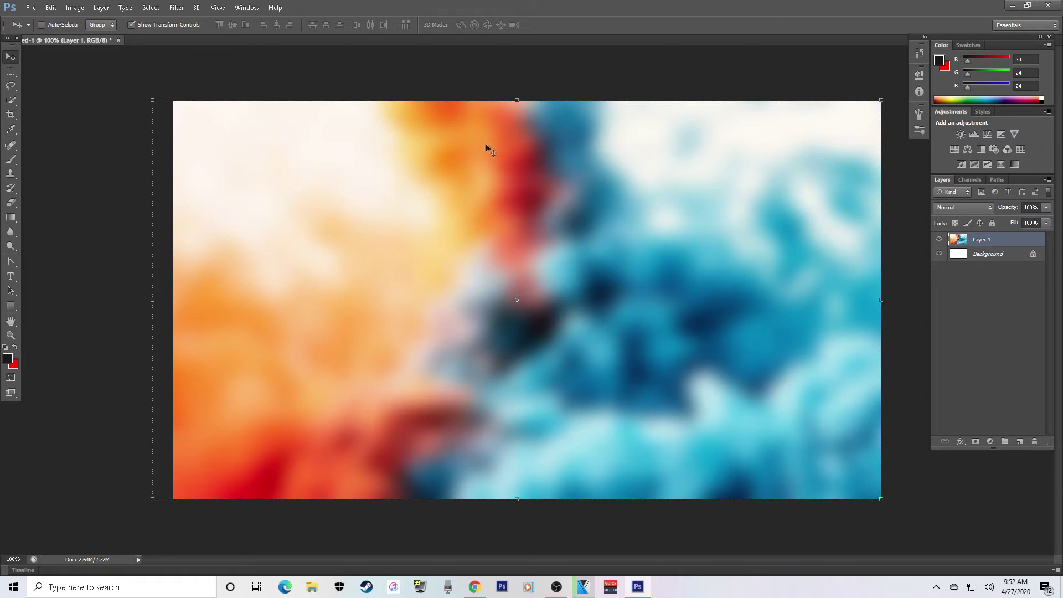
Switch to Chrome, close the spray paint background search and show the image results for "video logo png".
{"action": "left_click", "coordinate": [480, 590]}
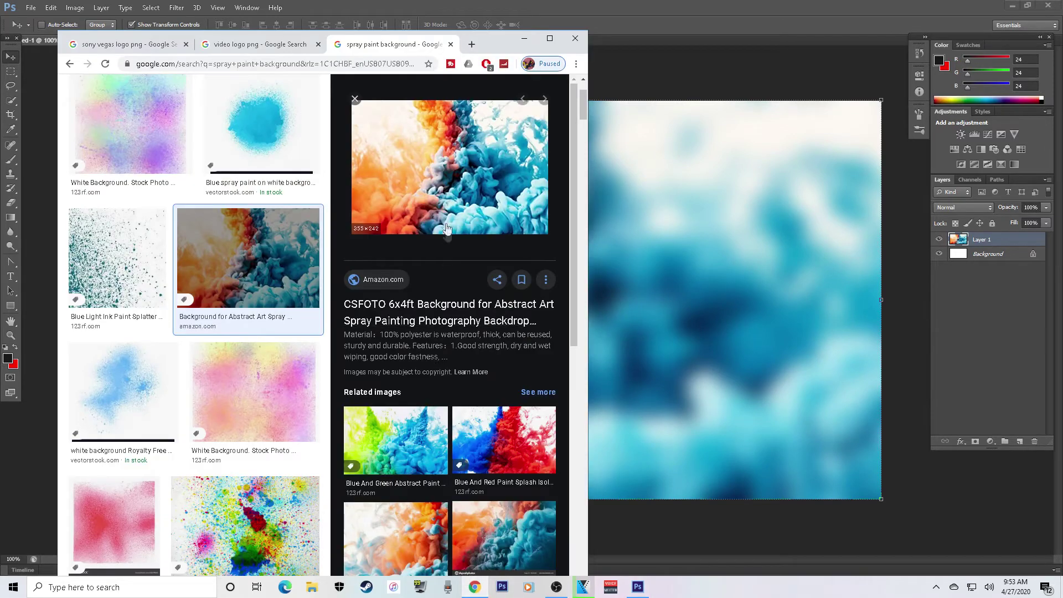
{"action": "left_click", "coordinate": [450, 44]}
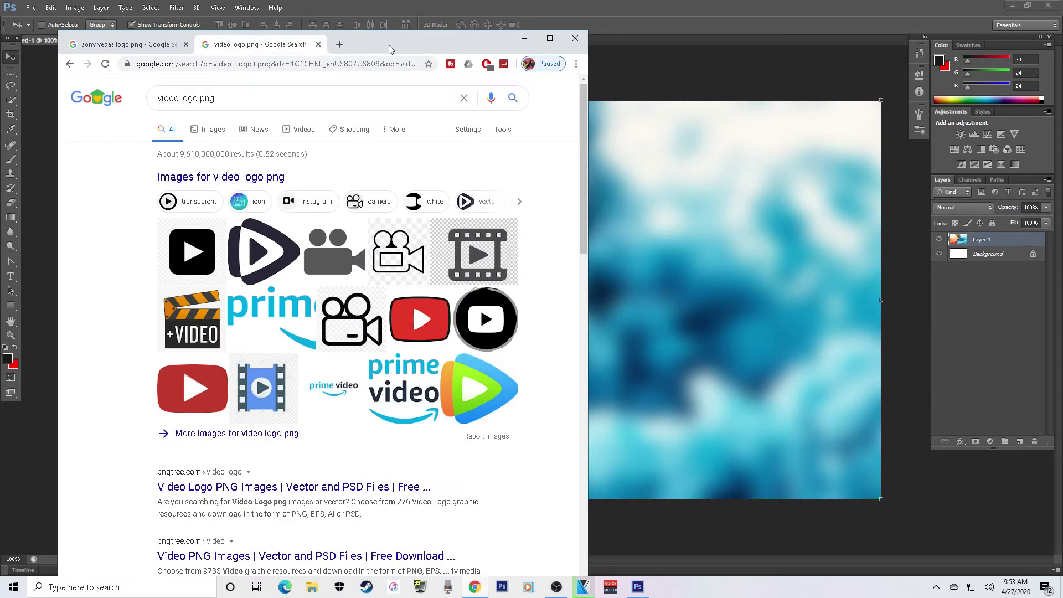
{"action": "left_click", "coordinate": [214, 130]}
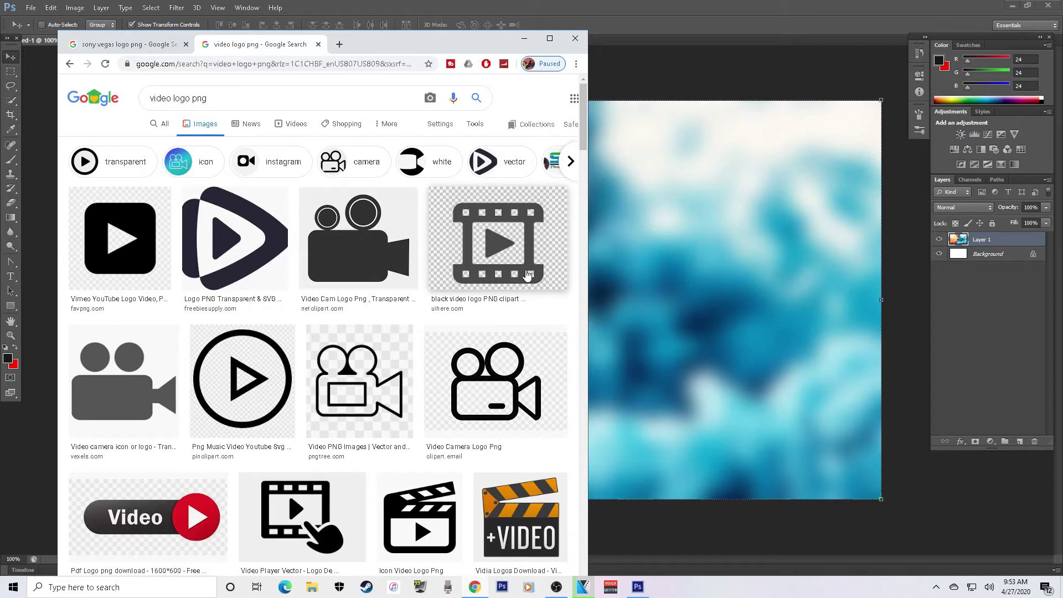
Find the film-strip VEGAS Pro logo from Logopedia in the "sony vegas logo png" results, copy it and return to Photoshop.
{"action": "left_click", "coordinate": [127, 44]}
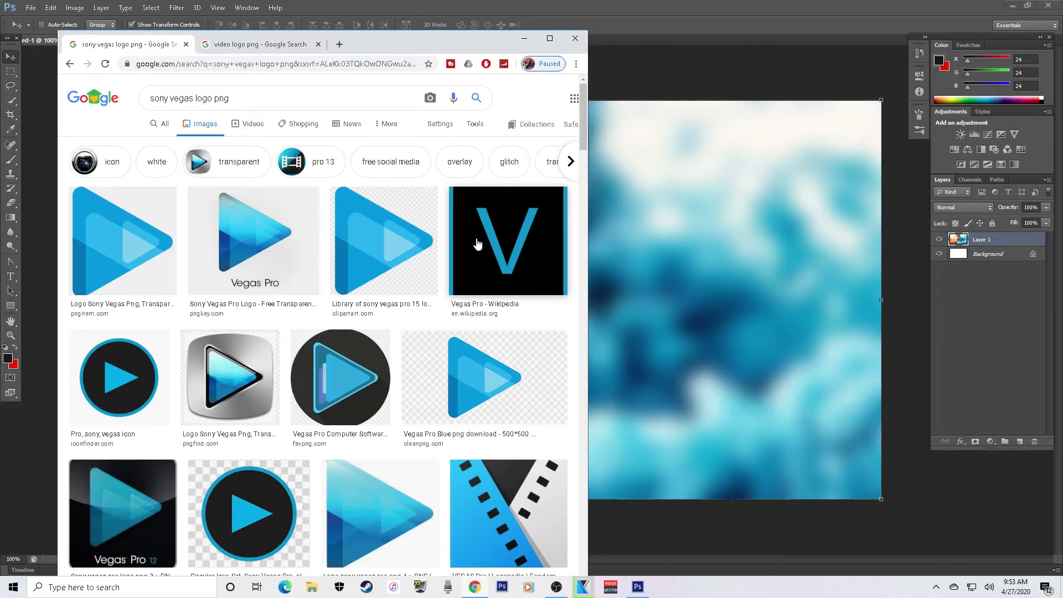
{"action": "scroll", "coordinate": [459, 242], "scroll_direction": "down", "scroll_amount": 12}
{"action": "scroll", "coordinate": [456, 242], "scroll_direction": "up", "scroll_amount": 4}
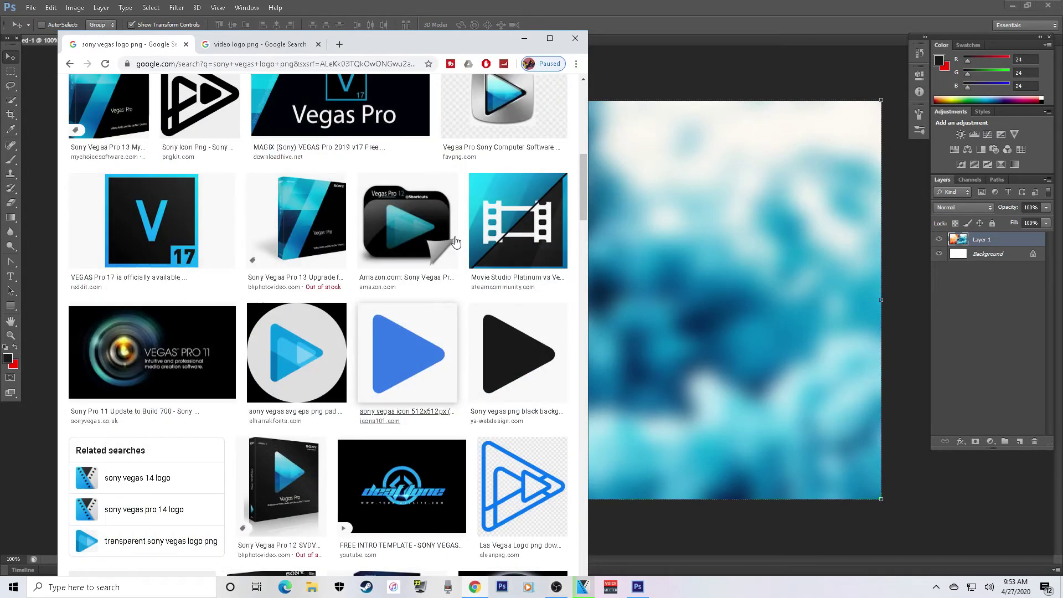
{"action": "scroll", "coordinate": [456, 242], "scroll_direction": "up", "scroll_amount": 8}
{"action": "left_click_drag", "start_coordinate": [150, 99], "coordinate": [159, 99]}
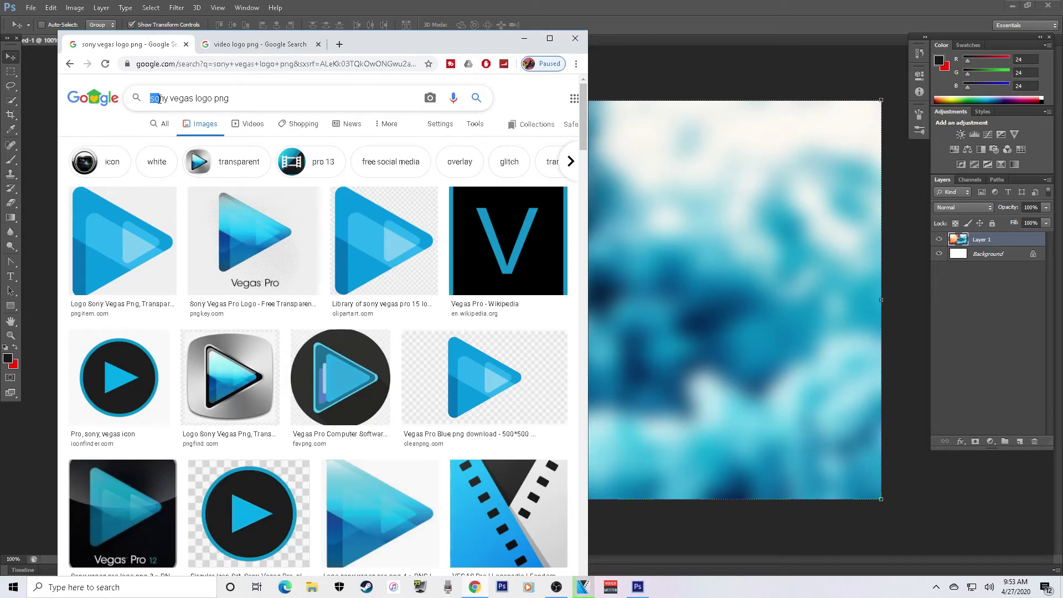
{"action": "scroll", "coordinate": [482, 266], "scroll_direction": "down", "scroll_amount": 2}
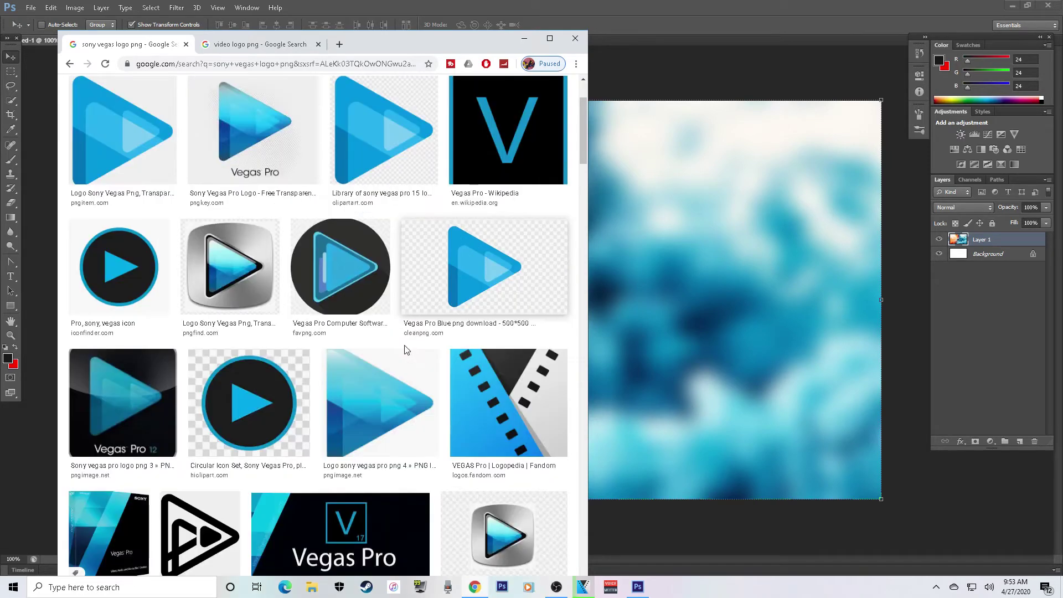
{"action": "left_click", "coordinate": [545, 413]}
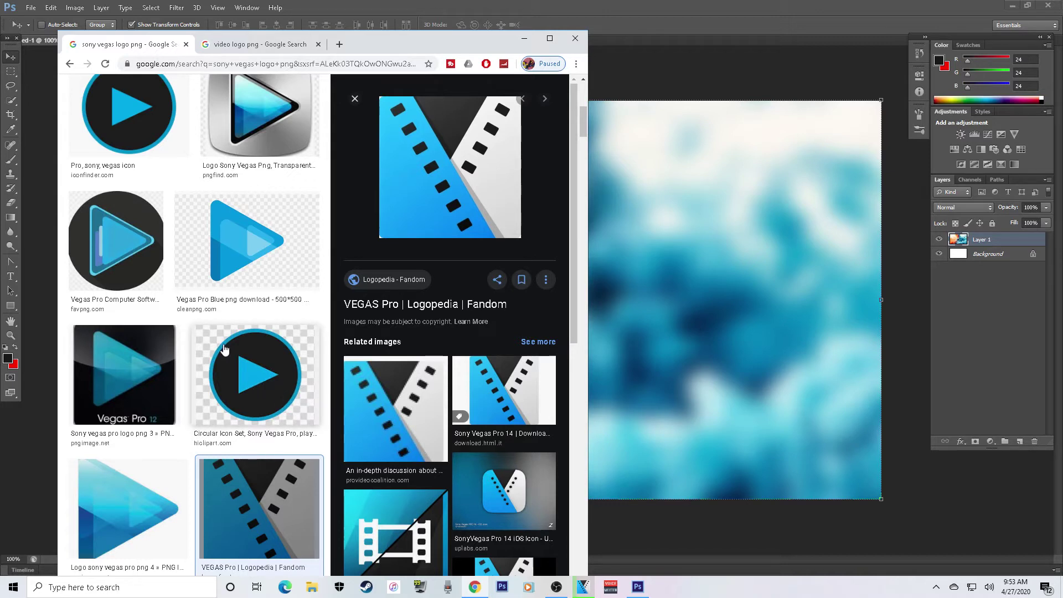
{"action": "left_click", "coordinate": [696, 176]}
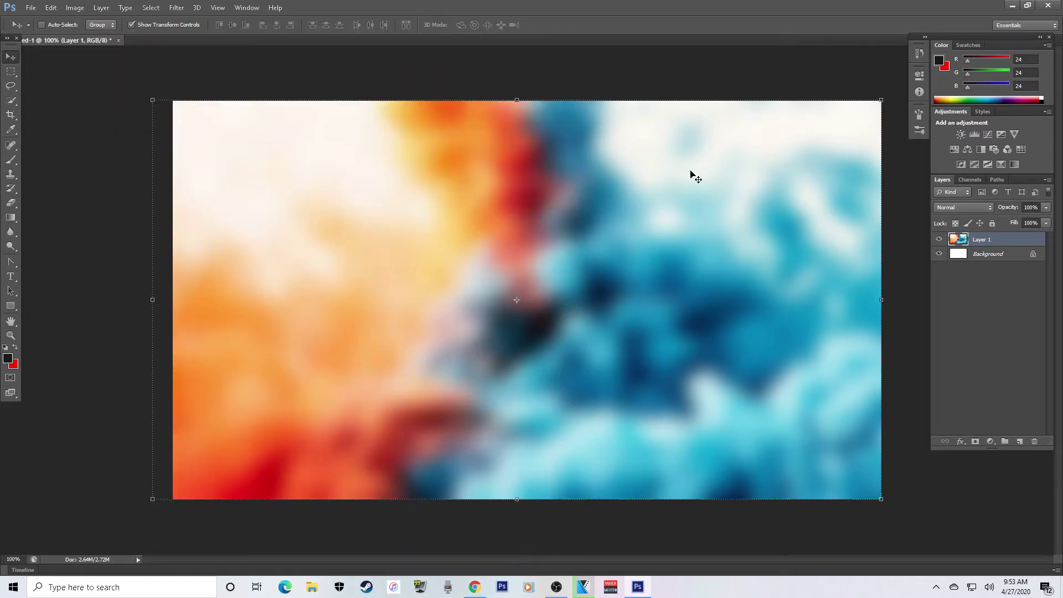
Paste the VEGAS Pro logo, move it to the canvas's lower left area and enlarge it to about 129%.
{"action": "key", "text": "ctrl+v"}
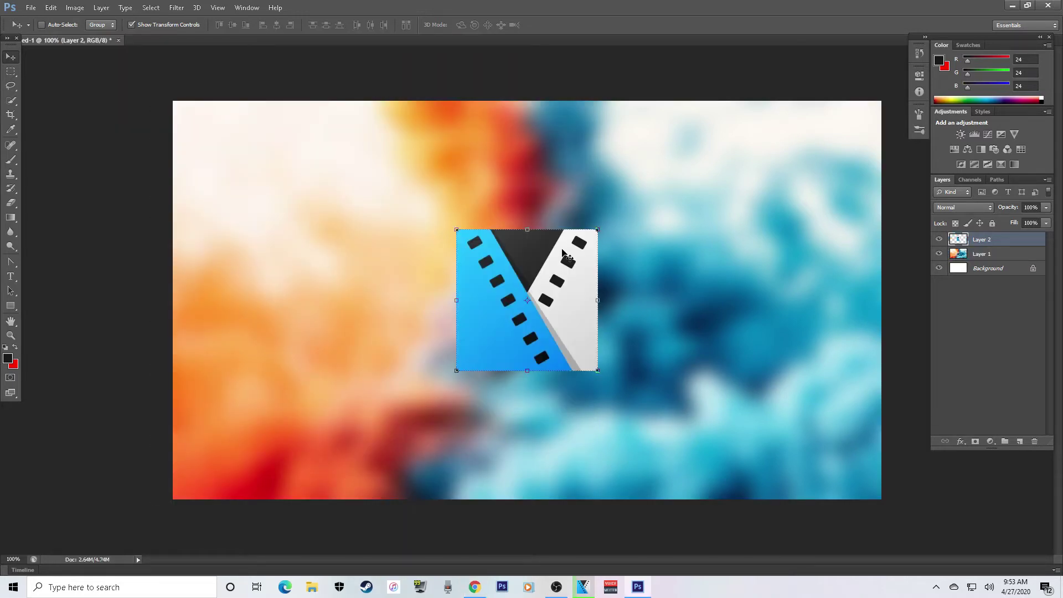
{"action": "left_click_drag", "start_coordinate": [564, 254], "coordinate": [311, 357]}
{"action": "left_click_drag", "start_coordinate": [344, 332], "coordinate": [387, 294]}
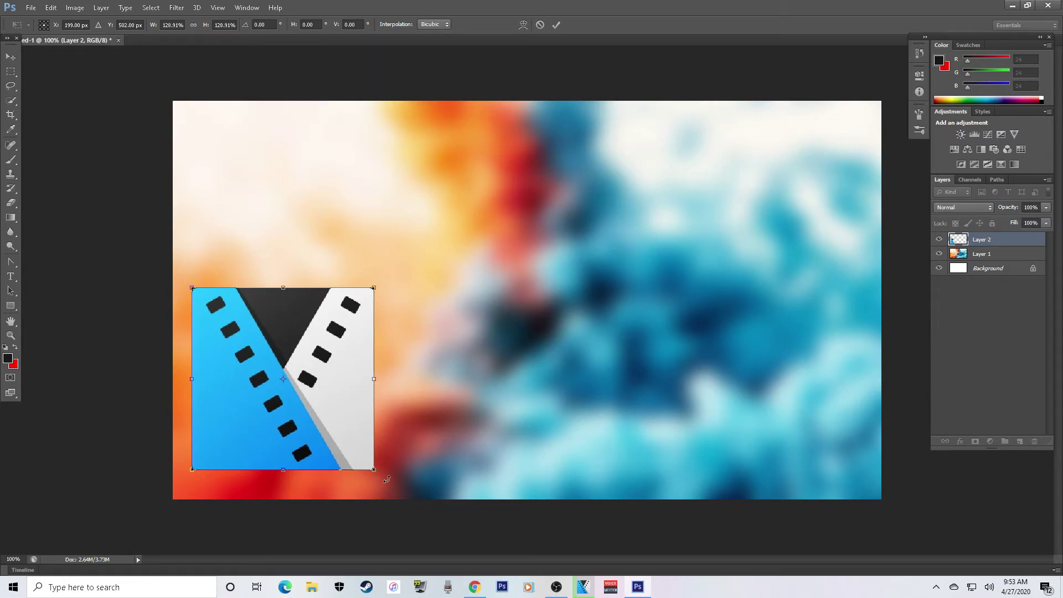
Try tilting the VEGAS Pro logo about 30° clockwise, and rotate it back upright.
{"action": "left_click_drag", "start_coordinate": [387, 479], "coordinate": [330, 508]}
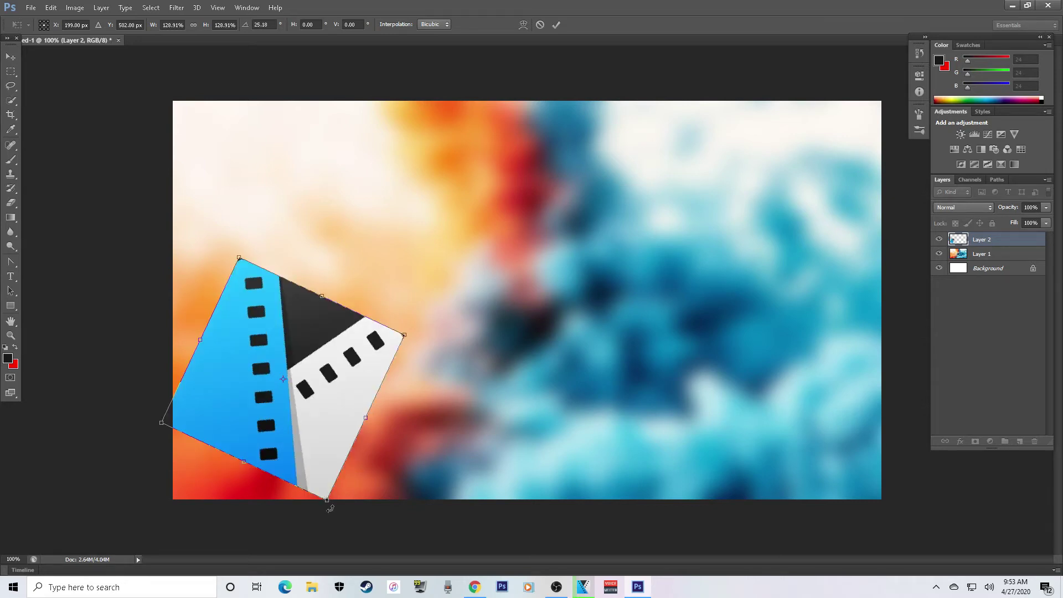
{"action": "left_click_drag", "start_coordinate": [299, 420], "coordinate": [321, 409]}
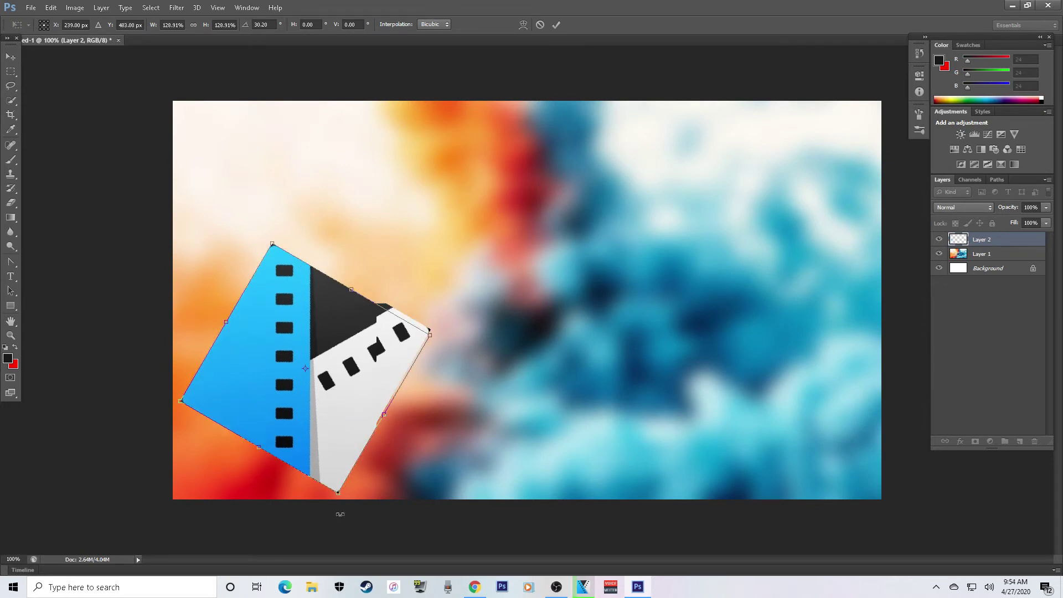
{"action": "left_click_drag", "start_coordinate": [340, 514], "coordinate": [403, 462]}
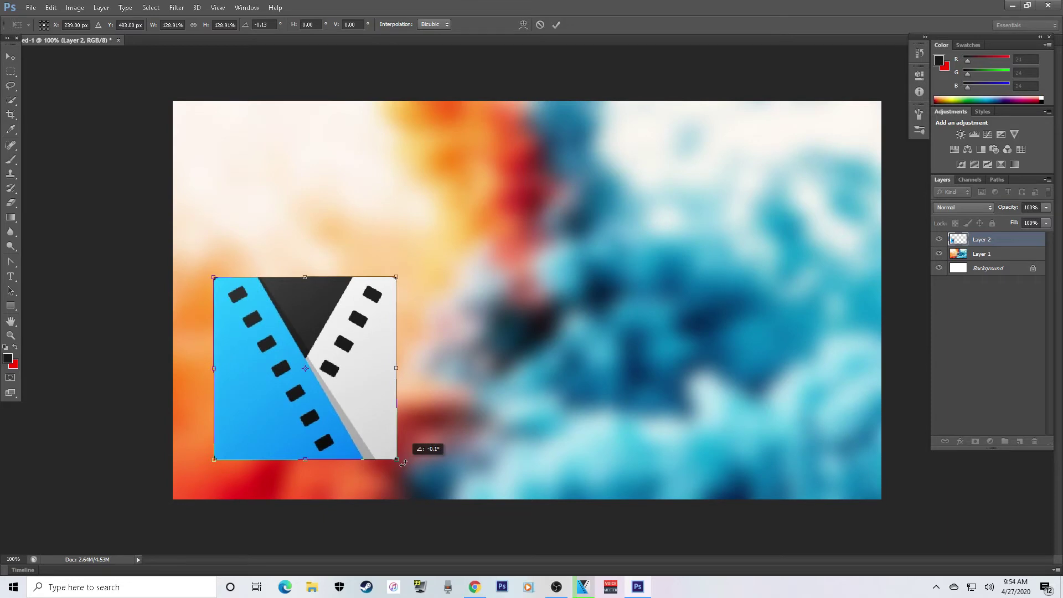
Reposition the VEGAS Pro logo near the canvas's lower left corner and apply the transform.
{"action": "left_click_drag", "start_coordinate": [352, 438], "coordinate": [328, 457]}
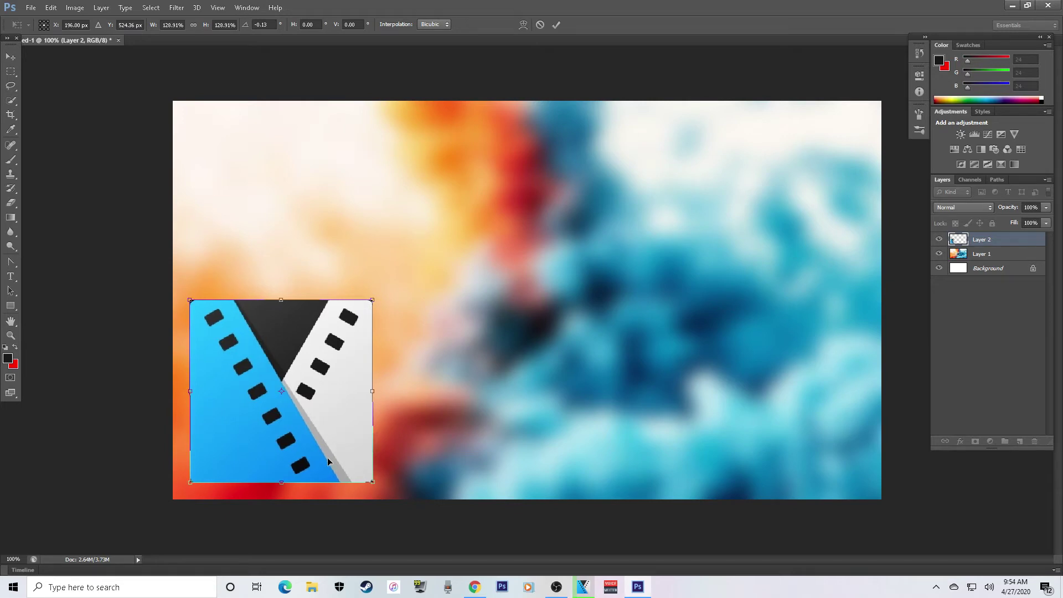
{"action": "key", "text": "Return"}
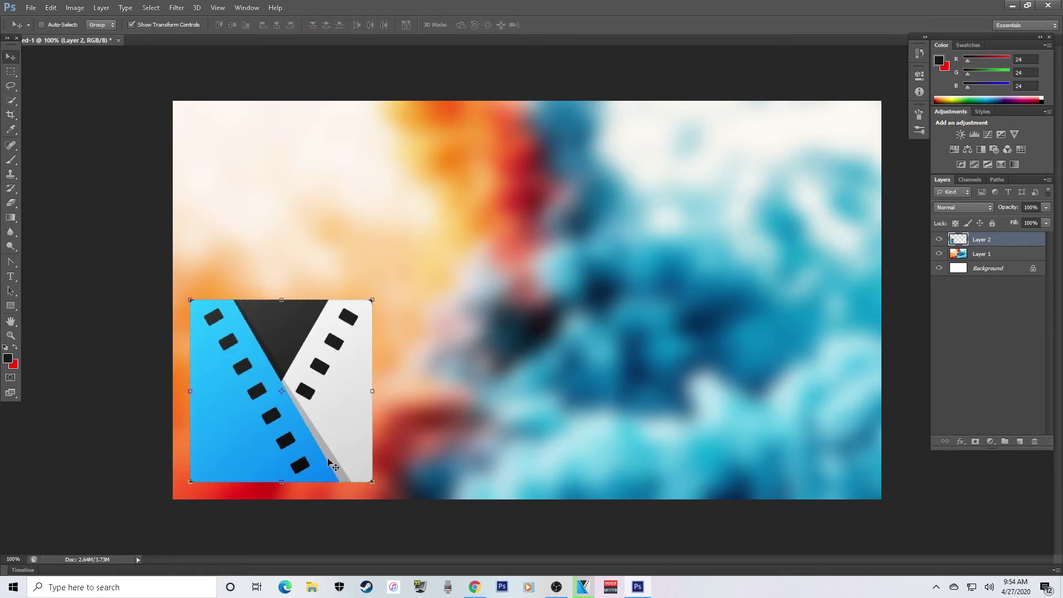
Switch to Chrome, close the "sony vegas logo png" search and keep the "video logo png" image results open.
{"action": "left_click", "coordinate": [474, 588]}
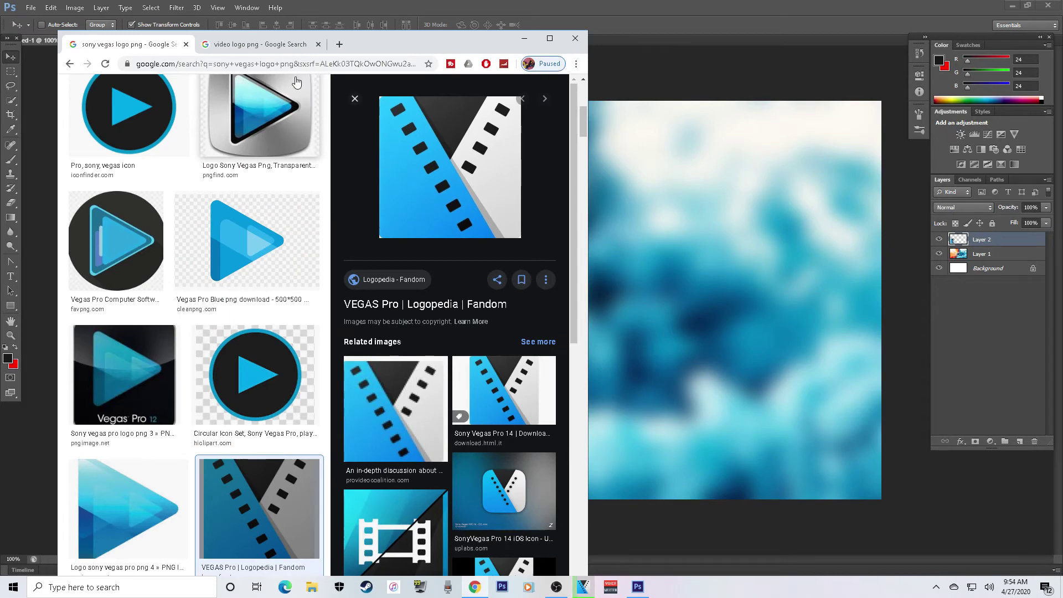
{"action": "left_click", "coordinate": [254, 46]}
{"action": "left_click", "coordinate": [186, 45]}
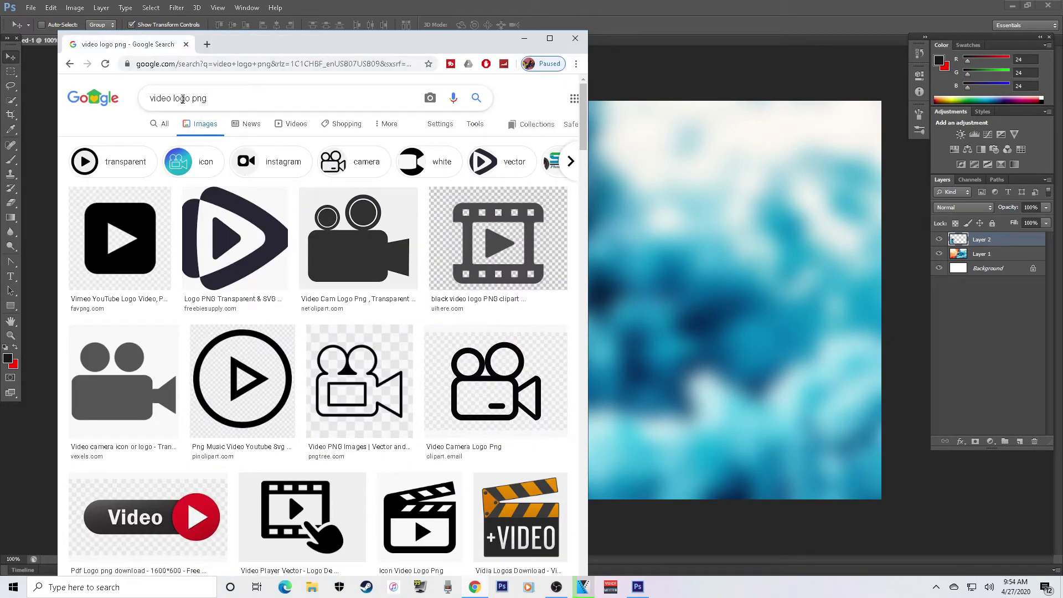
Preview the black film-strip video icon, and copy the black play-button logo from FAVPNG.com instead.
{"action": "left_click", "coordinate": [490, 231]}
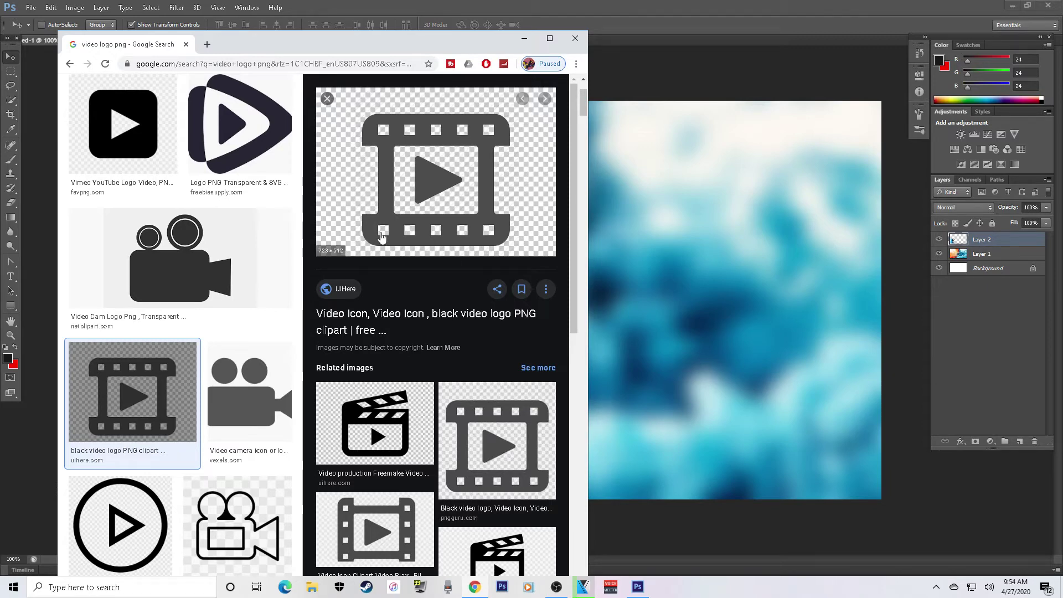
{"action": "left_click", "coordinate": [133, 125]}
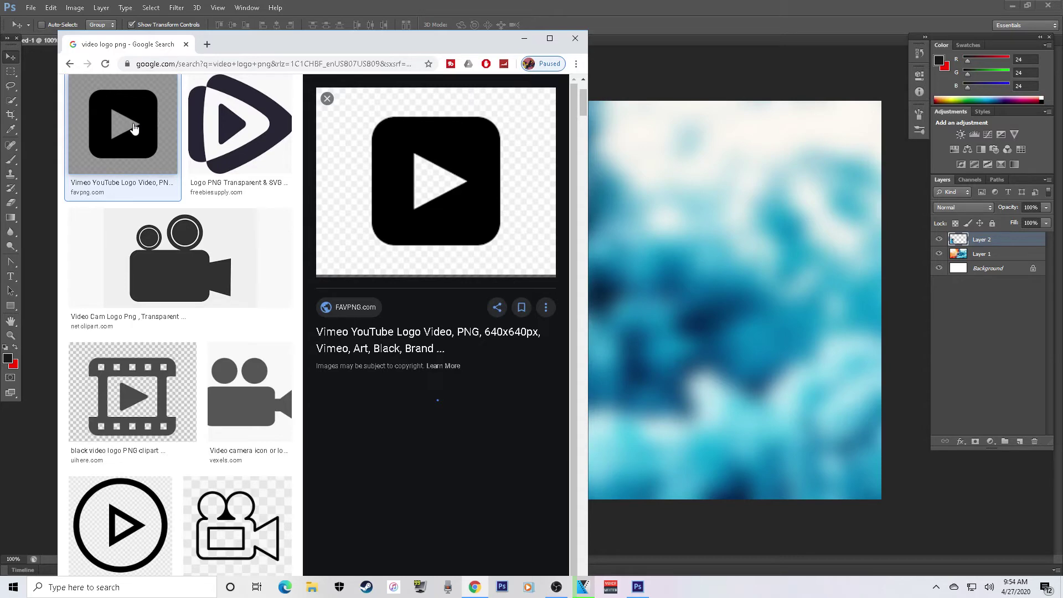
{"action": "right_click", "coordinate": [415, 226]}
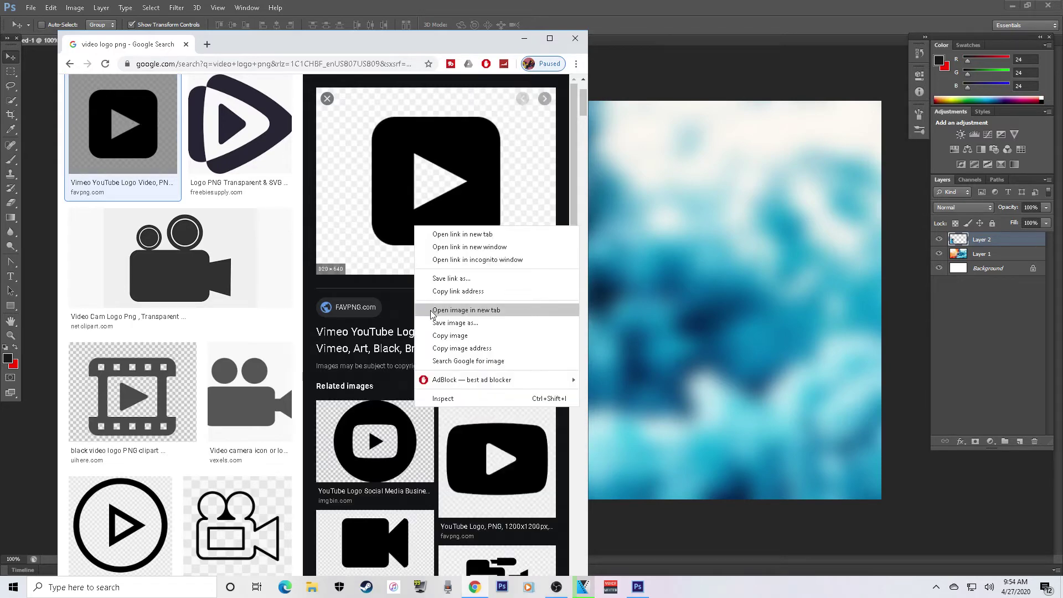
{"action": "left_click", "coordinate": [450, 335]}
Try the copied play-button logo in the Photoshop thumbnail, delete it and switch back to Chrome.
{"action": "left_click", "coordinate": [724, 324]}
{"action": "key", "text": "ctrl+v"}
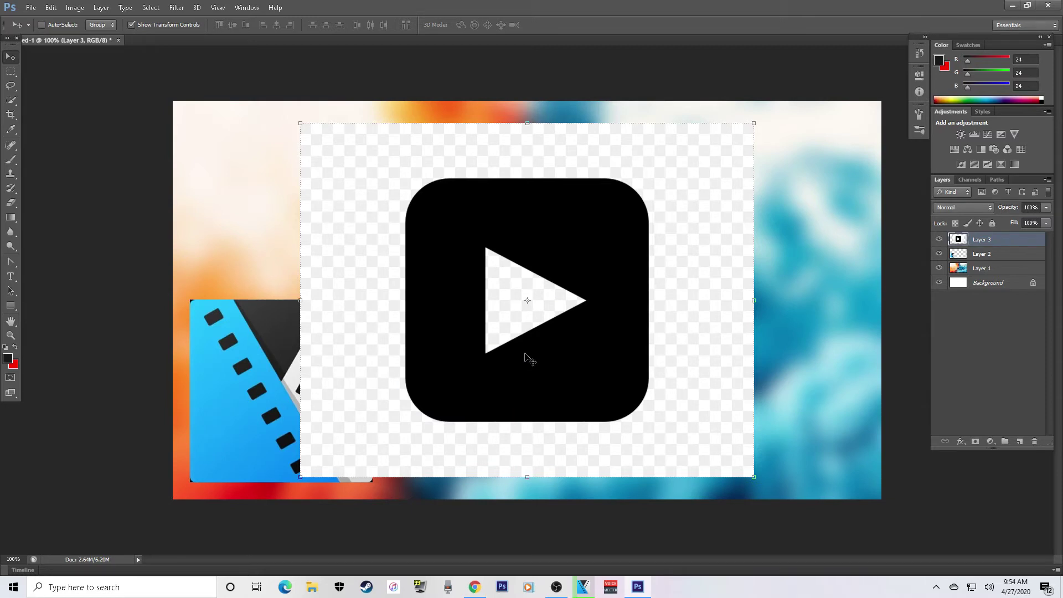
{"action": "key", "text": "Delete"}
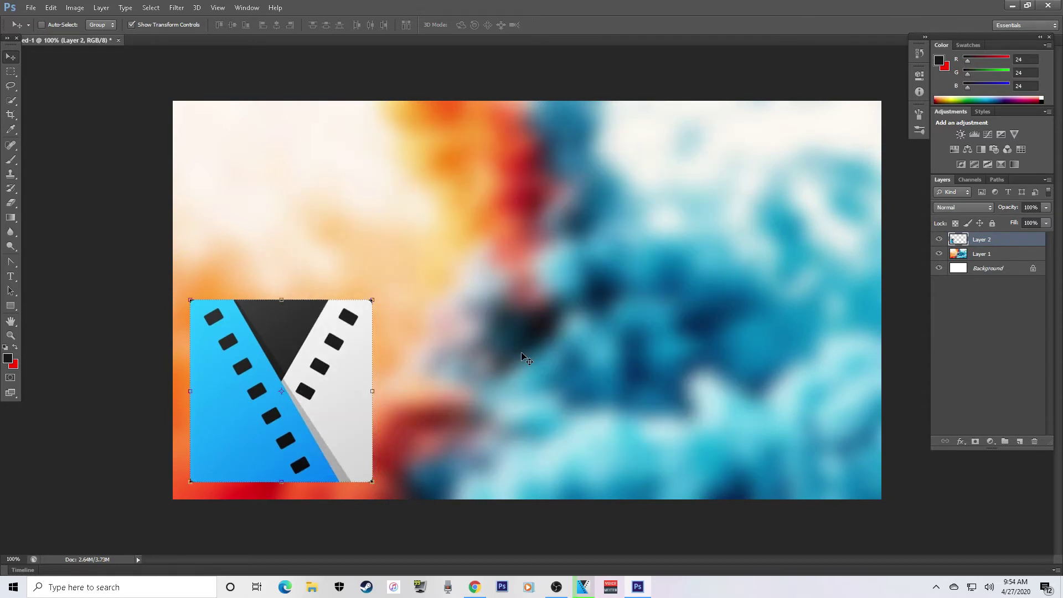
{"action": "key", "text": "alt+Tab"}
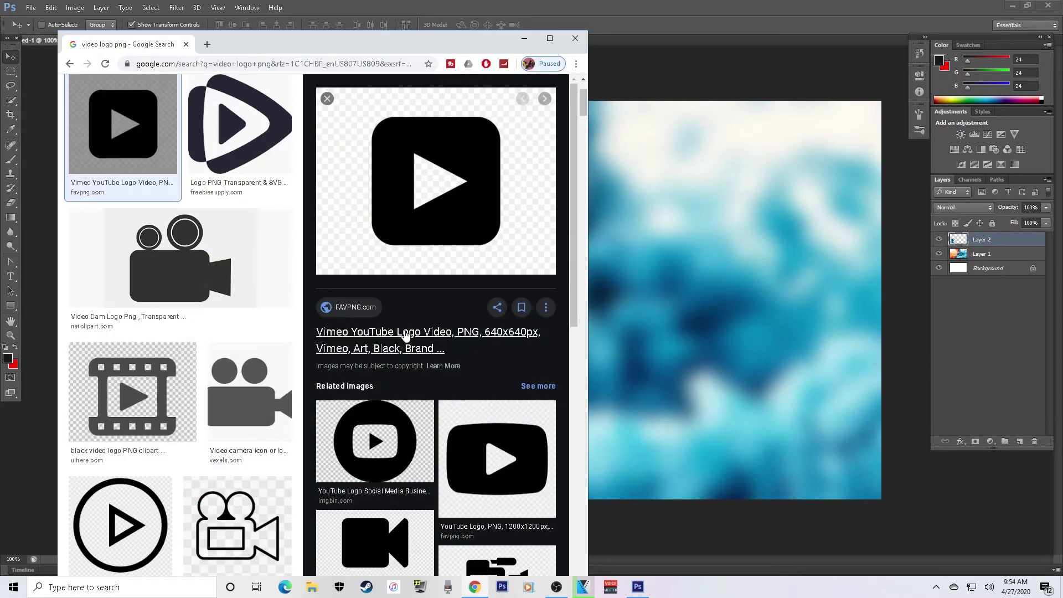
Browse the "video logo png" image results and filter them to transparent logos.
{"action": "scroll", "coordinate": [269, 295], "scroll_direction": "down", "scroll_amount": 5}
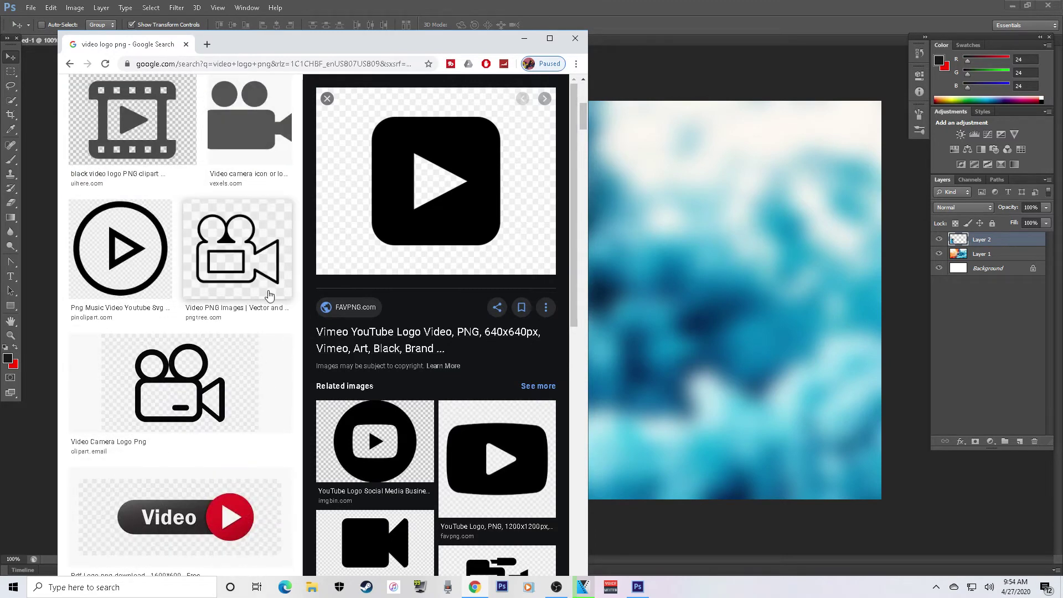
{"action": "scroll", "coordinate": [272, 294], "scroll_direction": "down", "scroll_amount": 8}
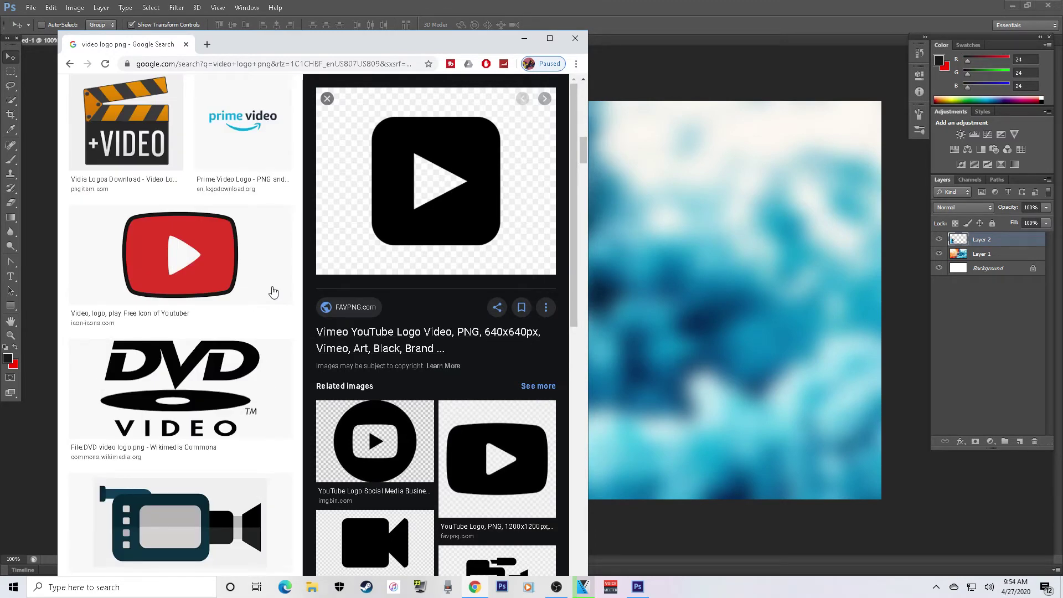
{"action": "scroll", "coordinate": [273, 292], "scroll_direction": "down", "scroll_amount": 3}
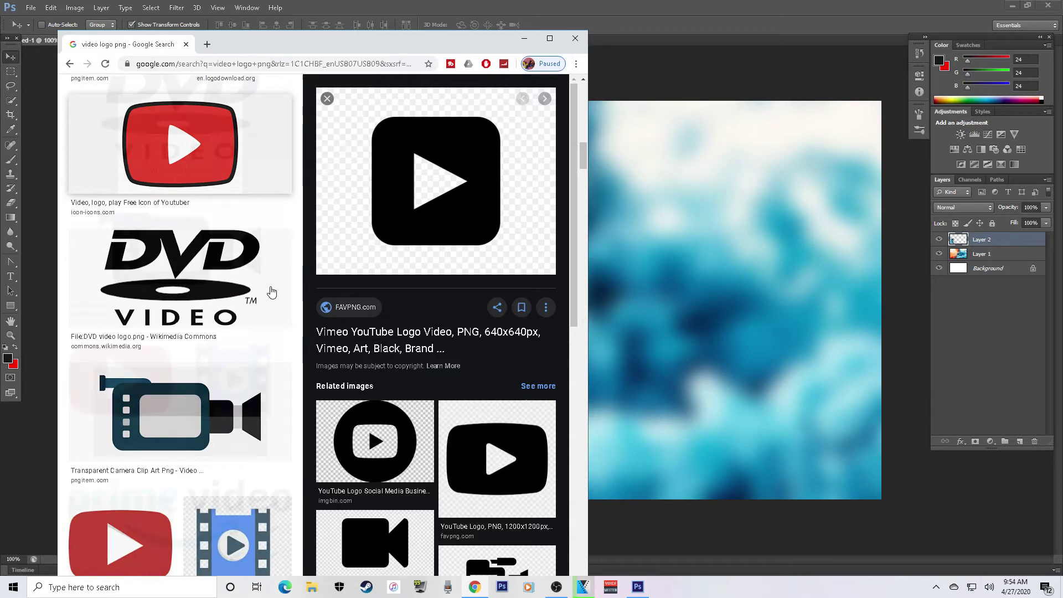
{"action": "scroll", "coordinate": [271, 293], "scroll_direction": "down", "scroll_amount": 7}
{"action": "scroll", "coordinate": [273, 332], "scroll_direction": "down", "scroll_amount": 1}
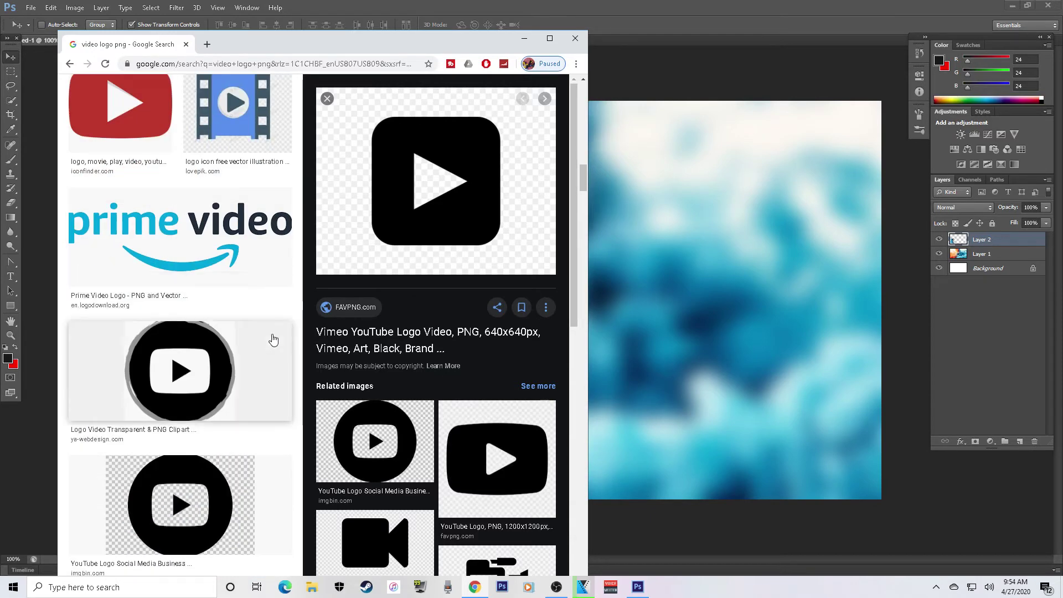
{"action": "scroll", "coordinate": [266, 352], "scroll_direction": "up", "scroll_amount": 15}
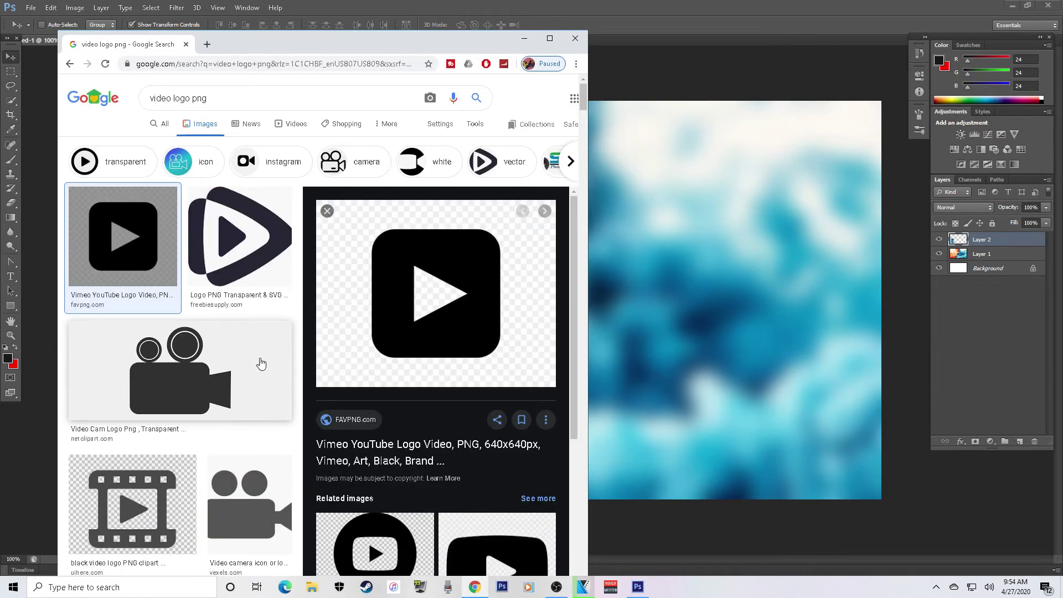
{"action": "left_click", "coordinate": [127, 164]}
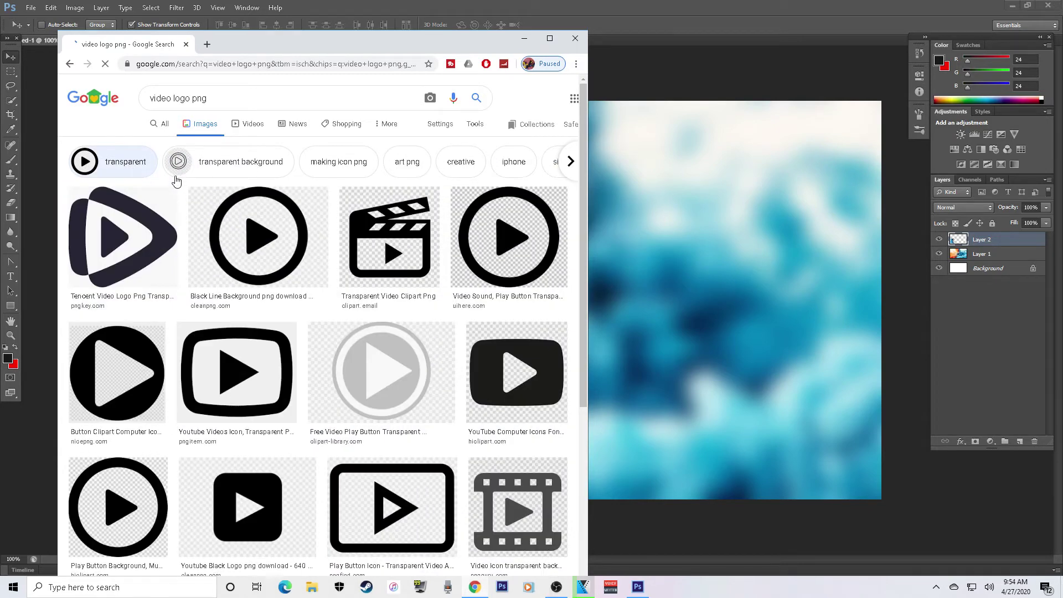
Try the circular play-button logo from CleanPNG in the Photoshop thumbnail, remove it and switch back to Chrome.
{"action": "left_click", "coordinate": [216, 235]}
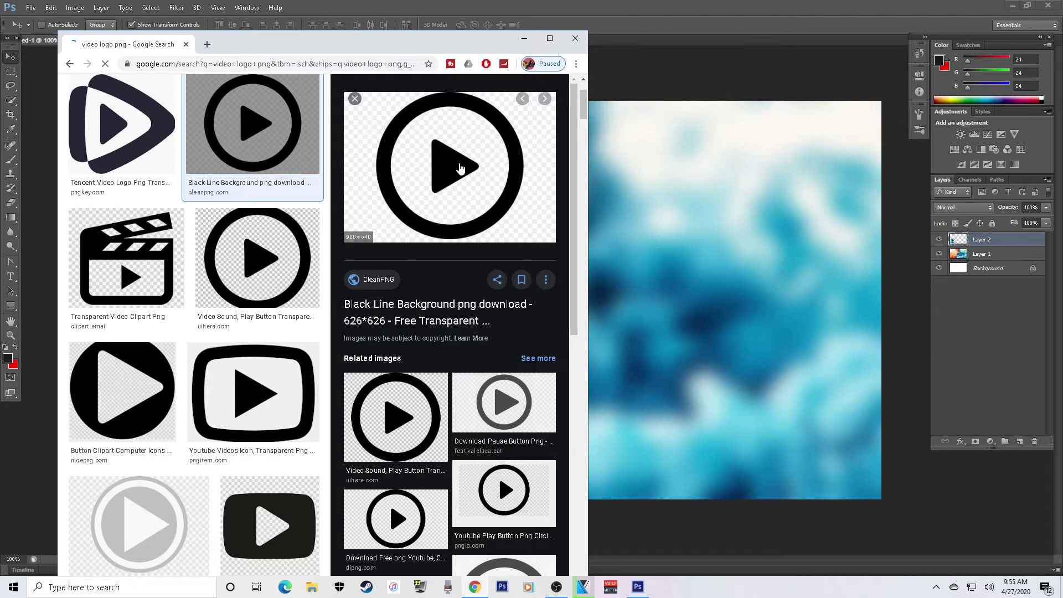
{"action": "left_click_drag", "start_coordinate": [460, 167], "coordinate": [609, 236]}
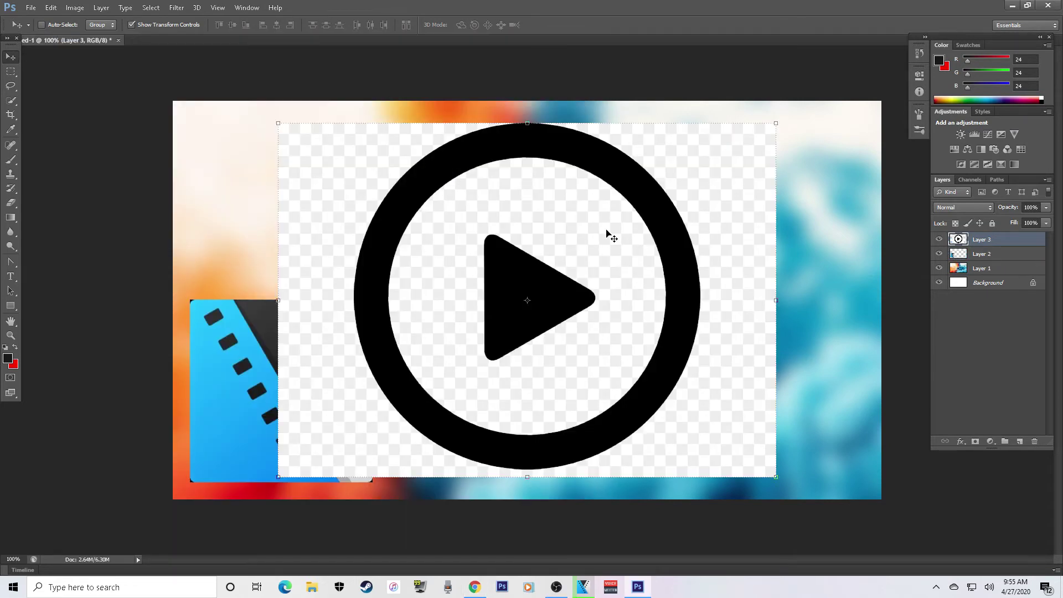
{"action": "key", "text": "Escape"}
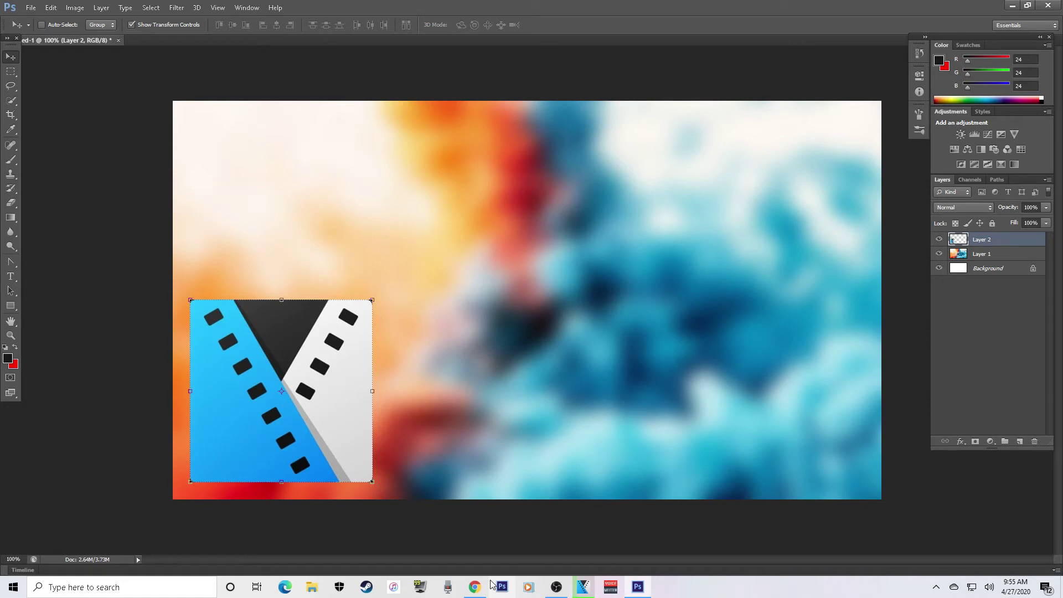
{"action": "left_click", "coordinate": [476, 586]}
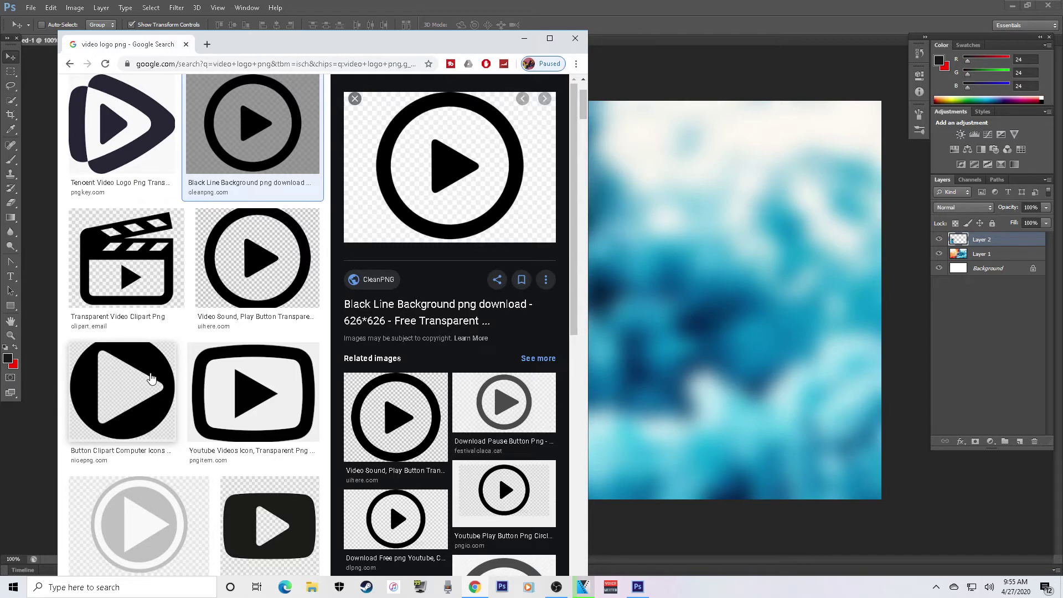
Copy the Tencent Video logo from pngkey.com into the Photoshop thumbnail and scale it down to about 30%.
{"action": "left_click", "coordinate": [122, 125]}
{"action": "right_click", "coordinate": [362, 233]}
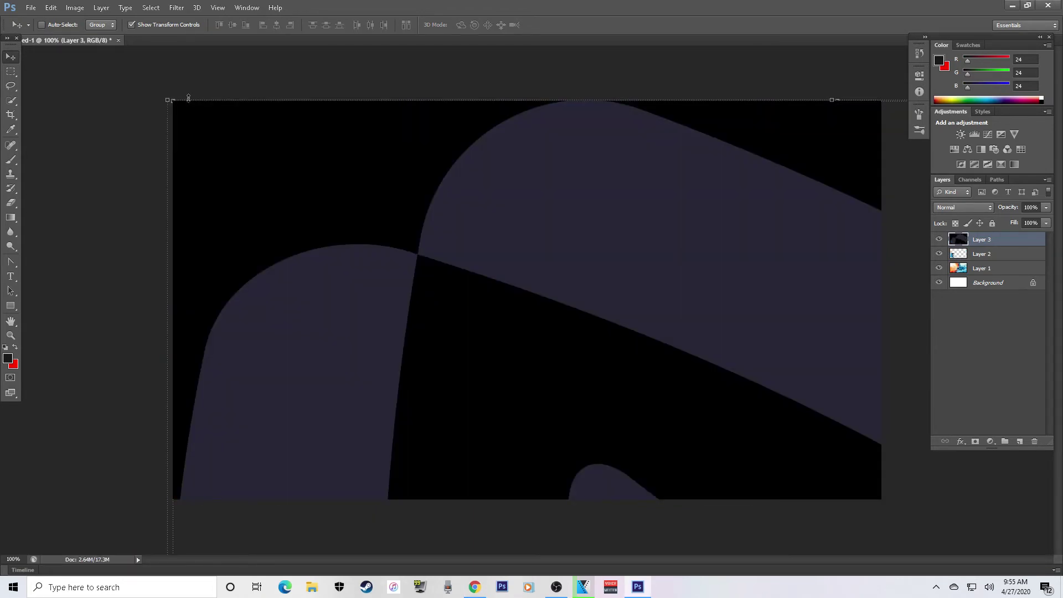
{"action": "left_click_drag", "start_coordinate": [188, 98], "coordinate": [457, 188]}
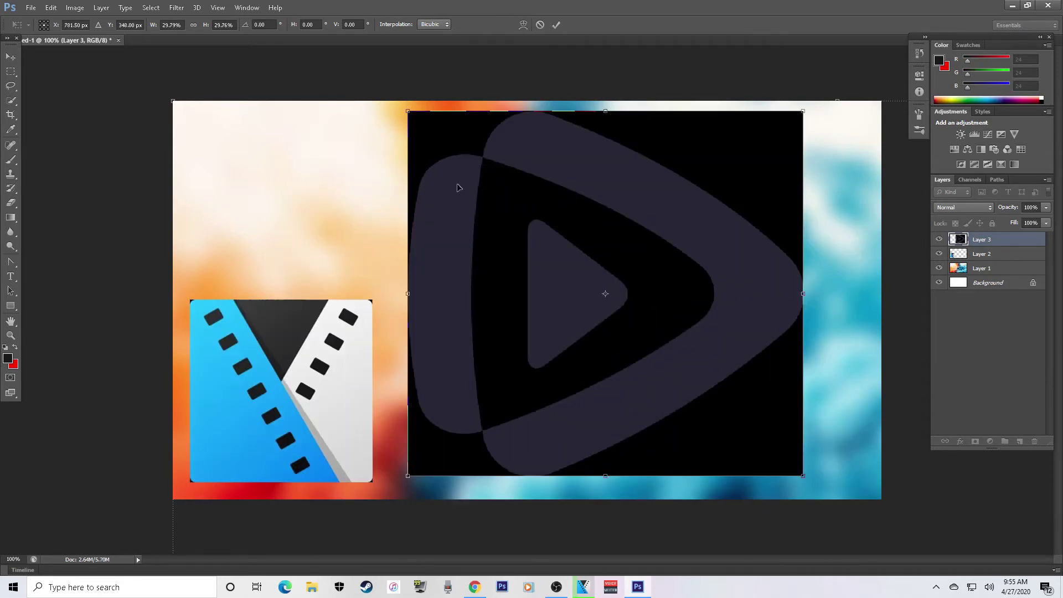
{"action": "key", "text": "Return"}
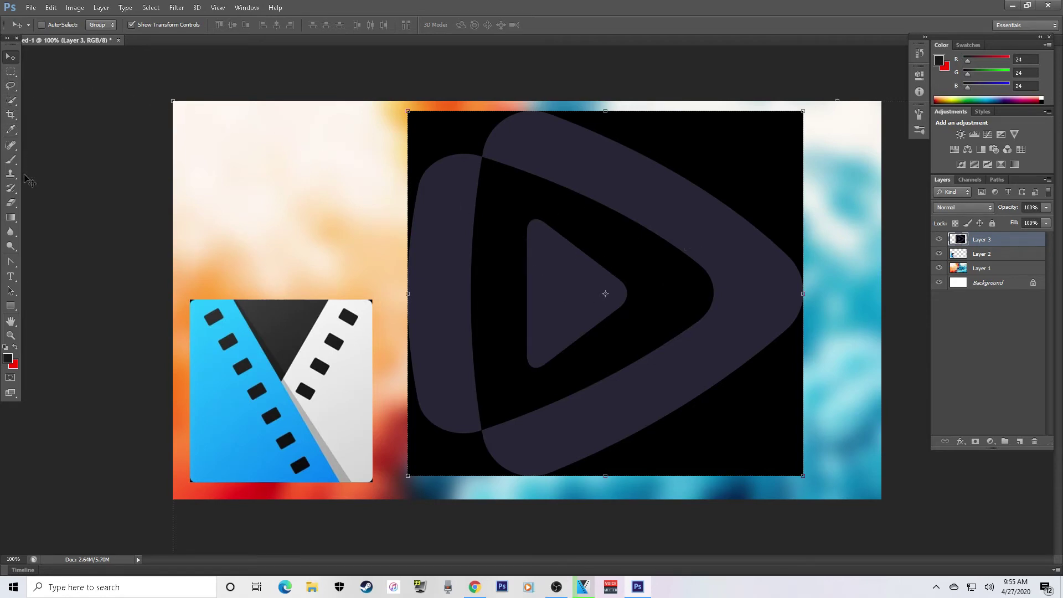
Select the logo's dark purple shapes with the Quick Selection tool, subtracting the black areas around and between them.
{"action": "left_click", "coordinate": [10, 104]}
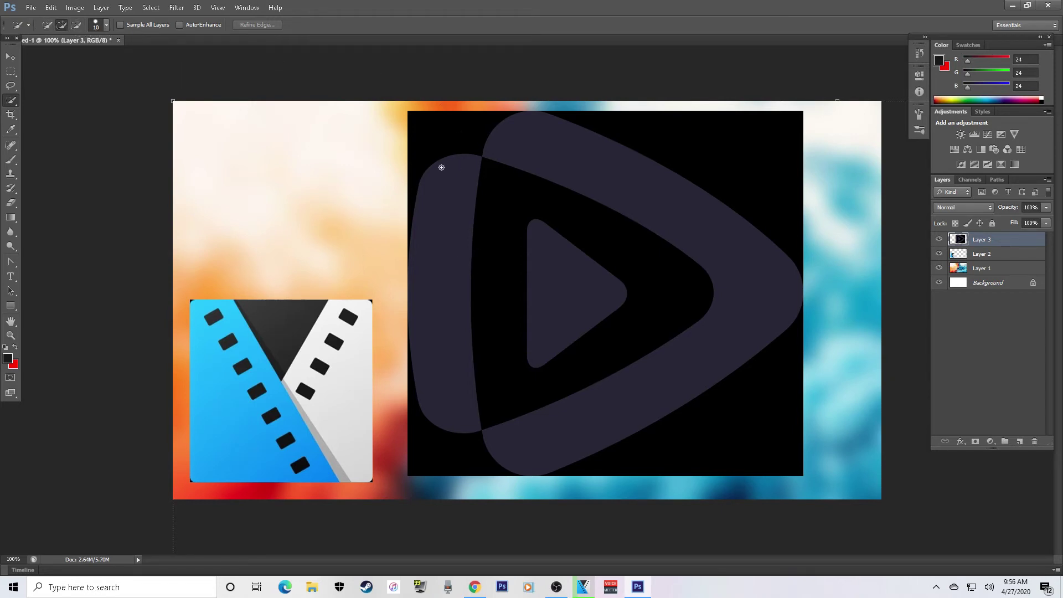
{"action": "left_click", "coordinate": [428, 169]}
{"action": "key", "text": "ctrl+d"}
{"action": "left_click", "coordinate": [423, 222]}
{"action": "mouse_move", "coordinate": [424, 289]}
{"action": "left_mouse_down"}
{"action": "mouse_move", "coordinate": [427, 332]}
{"action": "mouse_move", "coordinate": [437, 332]}
{"action": "left_mouse_up"}
{"action": "left_click_drag", "start_coordinate": [584, 427], "coordinate": [620, 404]}
{"action": "mouse_move", "coordinate": [750, 306]}
{"action": "left_mouse_down"}
{"action": "mouse_move", "coordinate": [741, 260]}
{"action": "mouse_move", "coordinate": [663, 210]}
{"action": "mouse_move", "coordinate": [563, 167]}
{"action": "mouse_move", "coordinate": [524, 172]}
{"action": "left_mouse_up"}
{"action": "mouse_move", "coordinate": [564, 294]}
{"action": "left_mouse_down"}
{"action": "mouse_move", "coordinate": [564, 308]}
{"action": "mouse_move", "coordinate": [553, 294]}
{"action": "mouse_move", "coordinate": [555, 340]}
{"action": "left_mouse_up"}
{"action": "left_click", "coordinate": [449, 464], "text": "alt"}
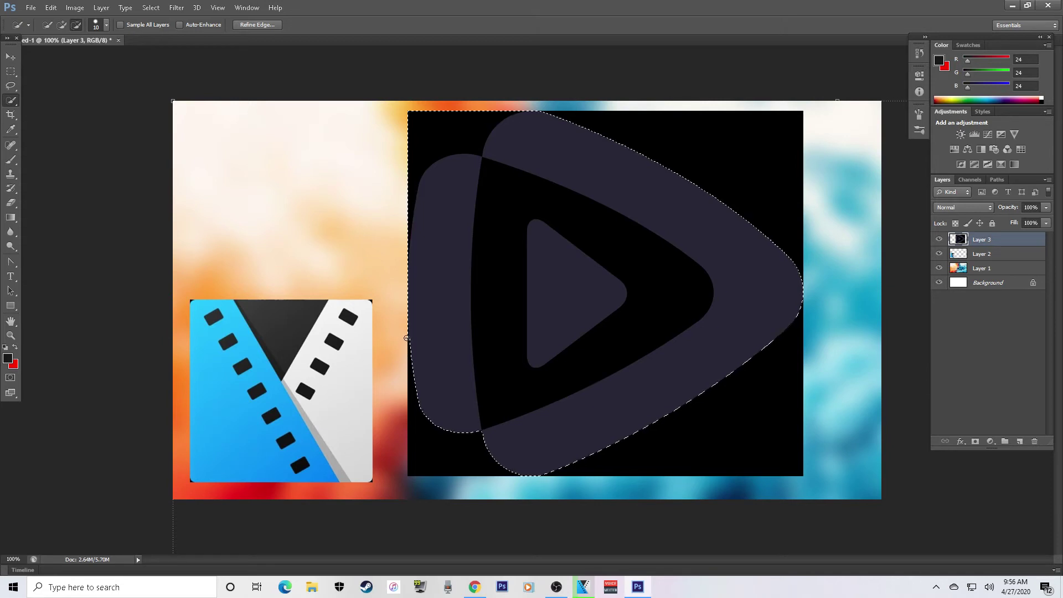
{"action": "mouse_move", "coordinate": [497, 308]}
{"action": "left_mouse_down"}
{"action": "mouse_move", "coordinate": [498, 365]}
{"action": "mouse_move", "coordinate": [482, 300]}
{"action": "mouse_move", "coordinate": [498, 398]}
{"action": "mouse_move", "coordinate": [488, 396]}
{"action": "mouse_move", "coordinate": [488, 414]}
{"action": "mouse_move", "coordinate": [585, 375]}
{"action": "mouse_move", "coordinate": [607, 331]}
{"action": "mouse_move", "coordinate": [652, 300]}
{"action": "left_mouse_up"}
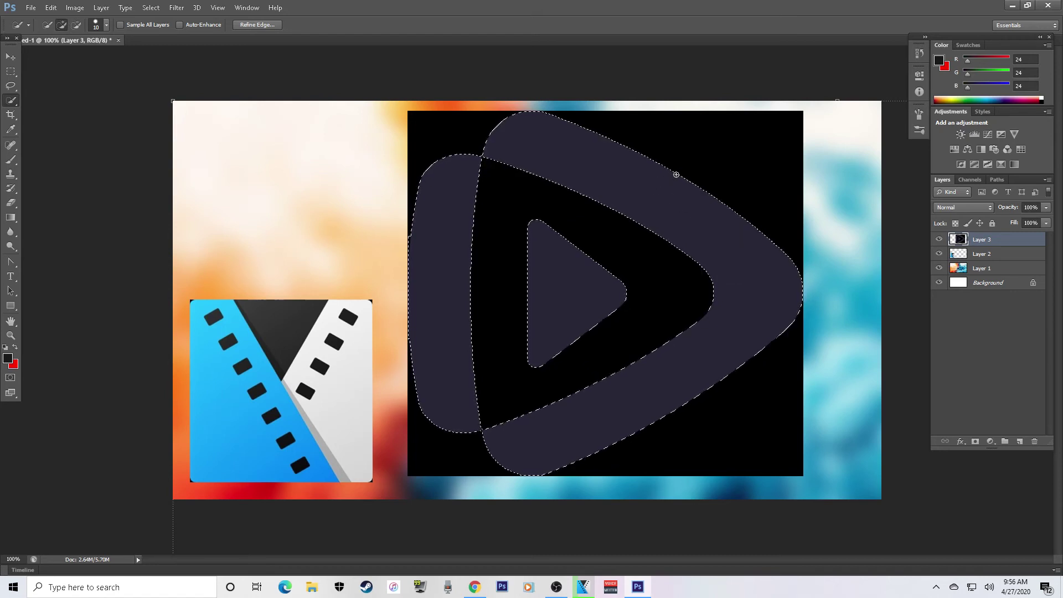
Invert the selection, delete the logo's black background and deselect.
{"action": "right_click", "coordinate": [641, 192]}
{"action": "left_click", "coordinate": [661, 212]}
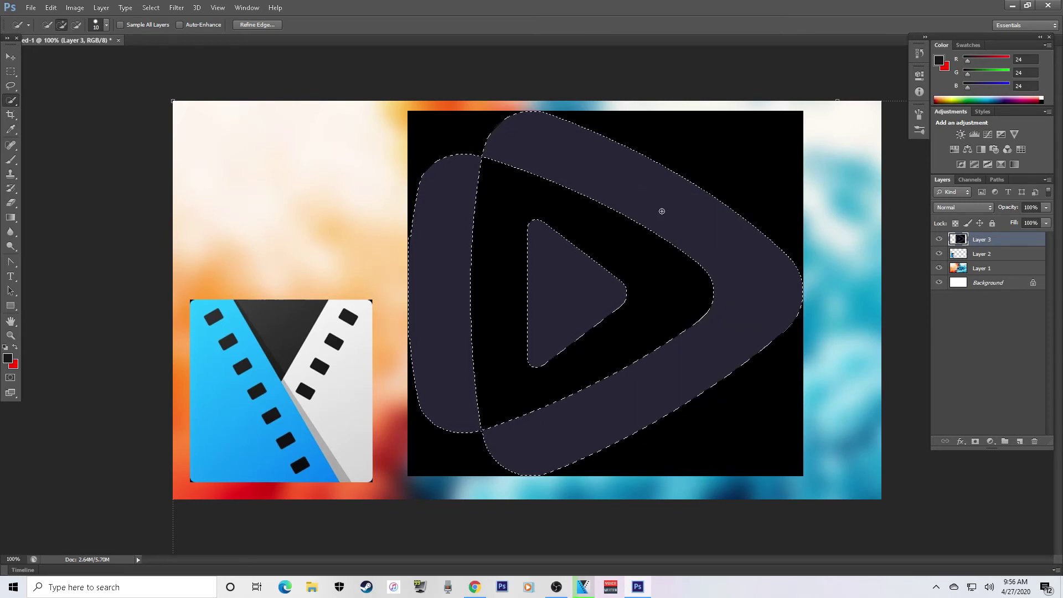
{"action": "key", "text": "Delete"}
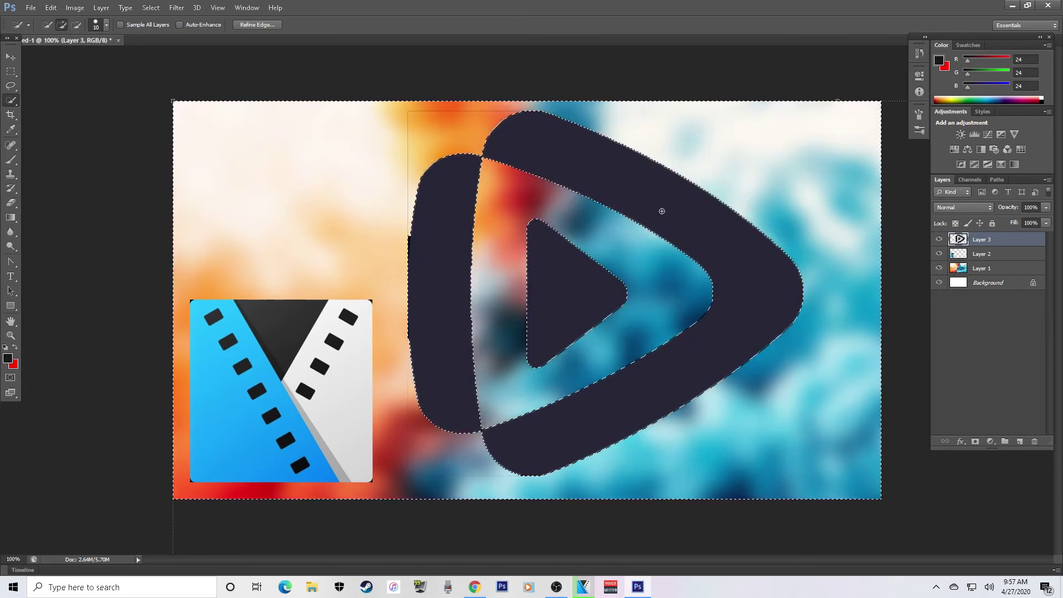
{"action": "key", "text": "ctrl+d"}
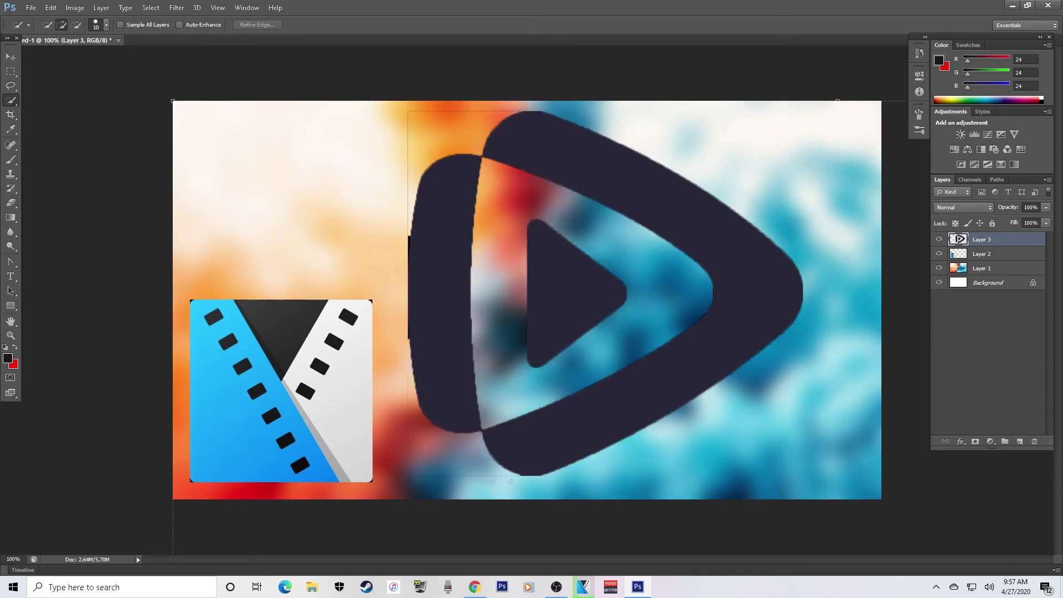
Erase the thin leftover outline around the left side of the play logo with the Eraser in Block mode.
{"action": "left_click", "coordinate": [8, 206]}
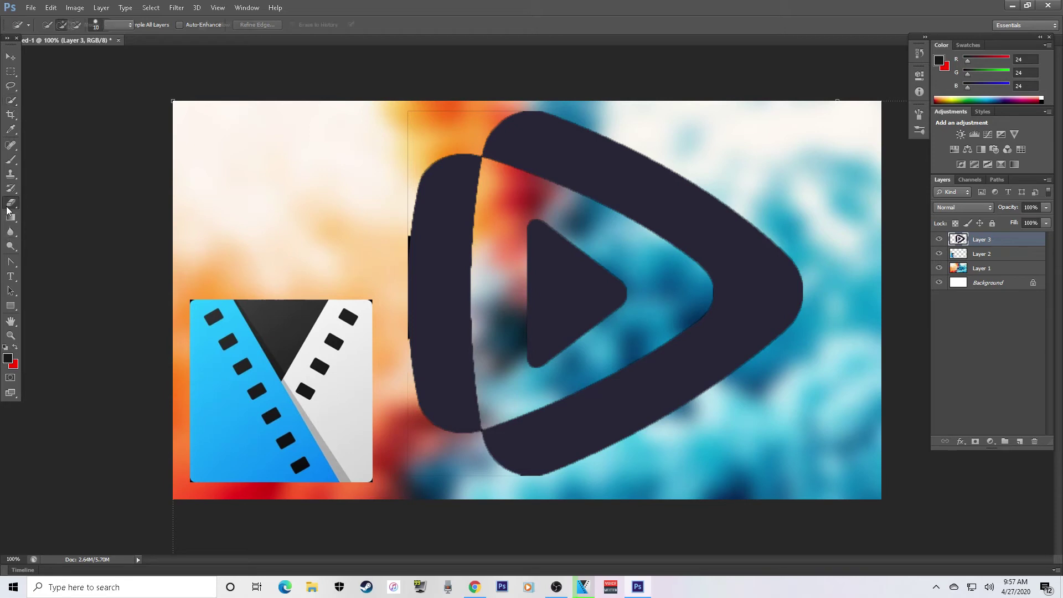
{"action": "mouse_move", "coordinate": [412, 113]}
{"action": "left_mouse_down"}
{"action": "mouse_move", "coordinate": [403, 239]}
{"action": "mouse_move", "coordinate": [411, 141]}
{"action": "mouse_move", "coordinate": [433, 107]}
{"action": "mouse_move", "coordinate": [415, 109]}
{"action": "mouse_move", "coordinate": [517, 110]}
{"action": "left_mouse_up"}
{"action": "mouse_move", "coordinate": [524, 474]}
{"action": "left_mouse_down"}
{"action": "mouse_move", "coordinate": [410, 474]}
{"action": "mouse_move", "coordinate": [406, 379]}
{"action": "mouse_move", "coordinate": [376, 348]}
{"action": "left_mouse_up"}
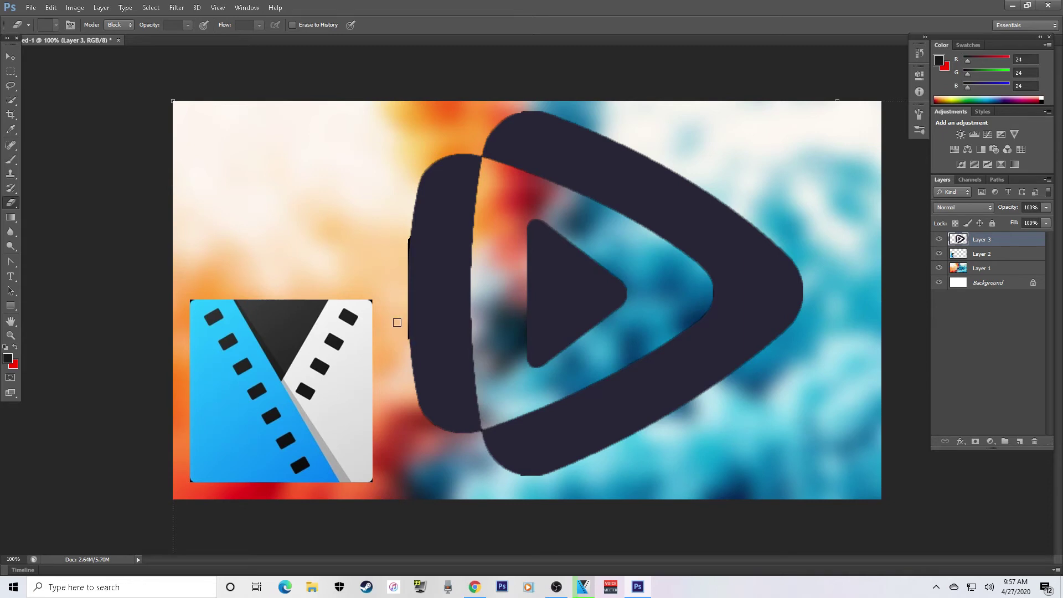
Scale the play logo down to about 49%, place it near the canvas's lower right corner and apply the transform.
{"action": "left_click", "coordinate": [10, 57]}
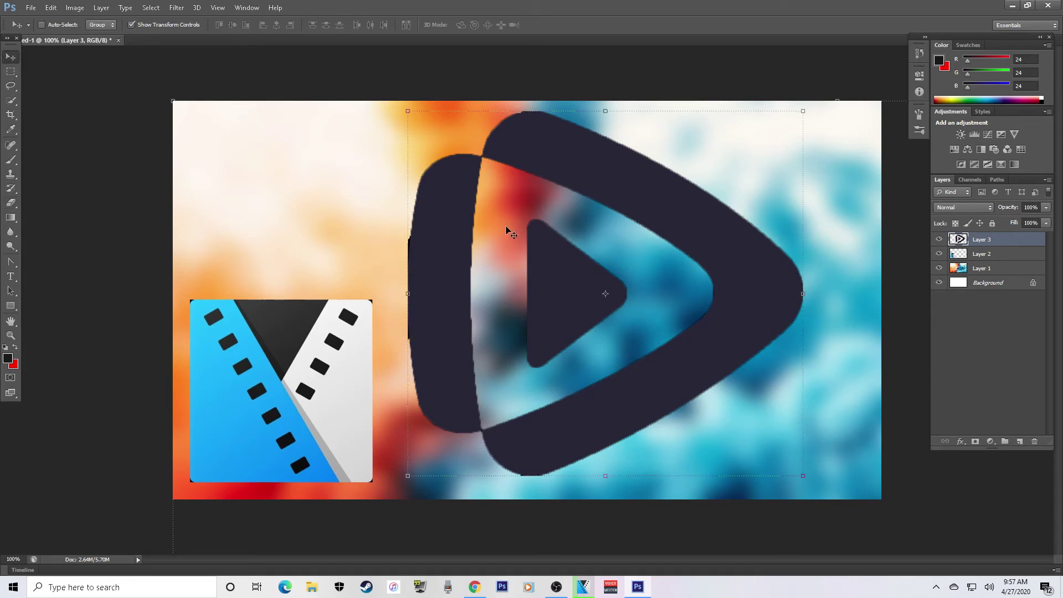
{"action": "left_click_drag", "start_coordinate": [603, 382], "coordinate": [653, 378]}
{"action": "key", "text": "ctrl+t"}
{"action": "left_click_drag", "start_coordinate": [471, 110], "coordinate": [676, 281]}
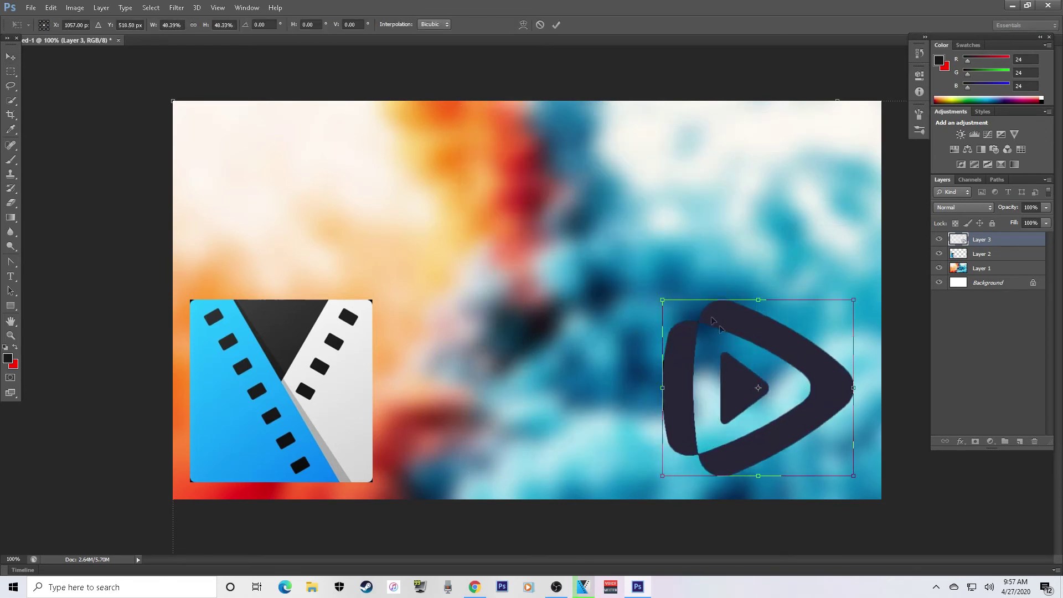
{"action": "left_click_drag", "start_coordinate": [778, 399], "coordinate": [787, 408]}
{"action": "left_click_drag", "start_coordinate": [671, 305], "coordinate": [669, 303]}
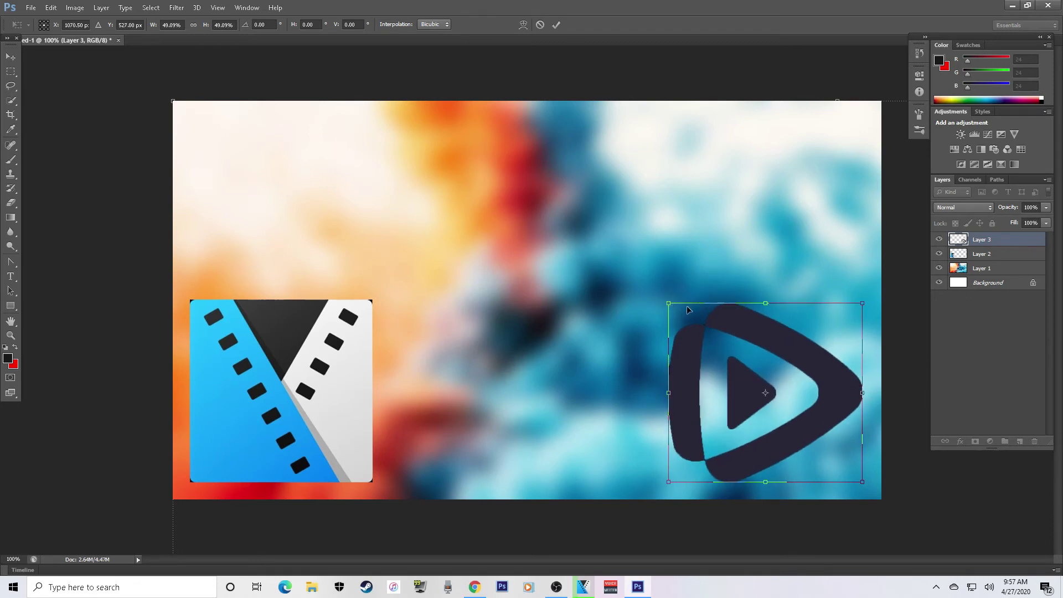
{"action": "key", "text": "Return"}
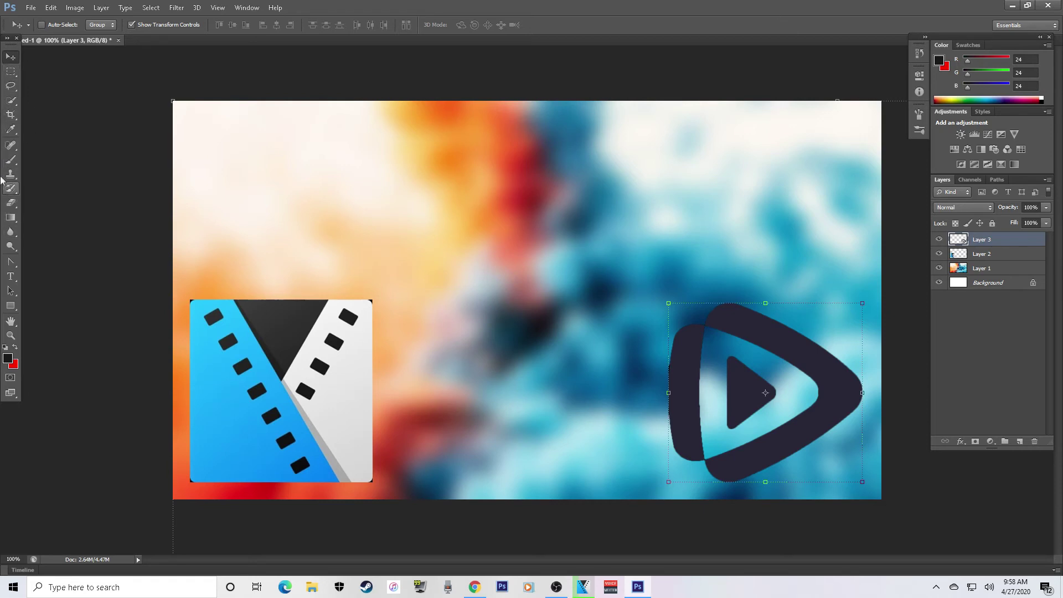
Add the two-line title "HOW TO USE SONY VEGAS PRO" / "FOR BEGINNERS" above the VEGAS Pro logo in 72 pt Spray ME.
{"action": "left_click", "coordinate": [12, 281]}
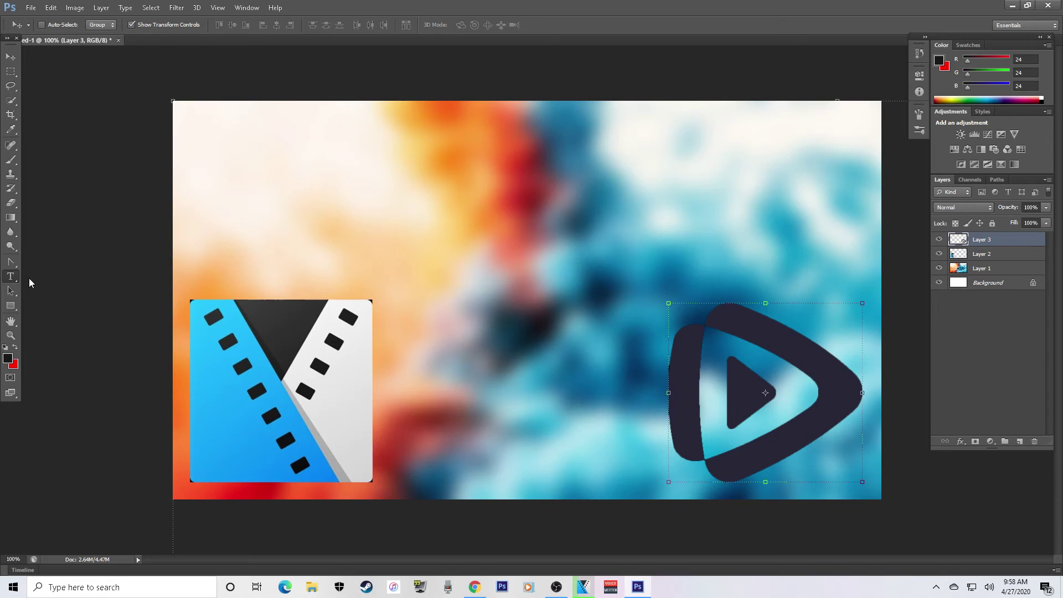
{"action": "left_click", "coordinate": [227, 180]}
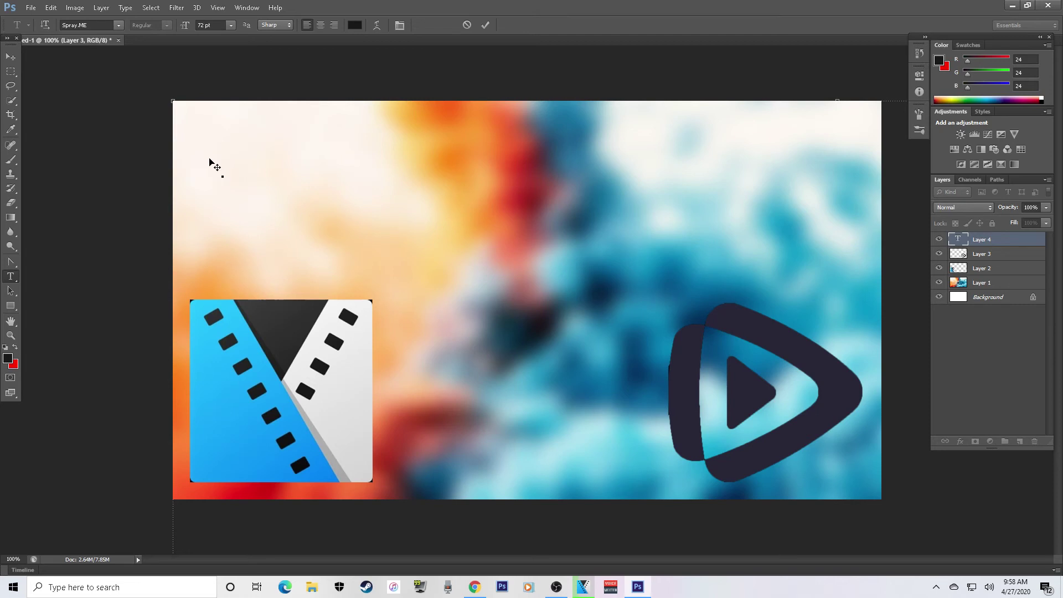
{"action": "mouse_move", "coordinate": [587, 584]}
{"action": "type", "text": "HOW"}
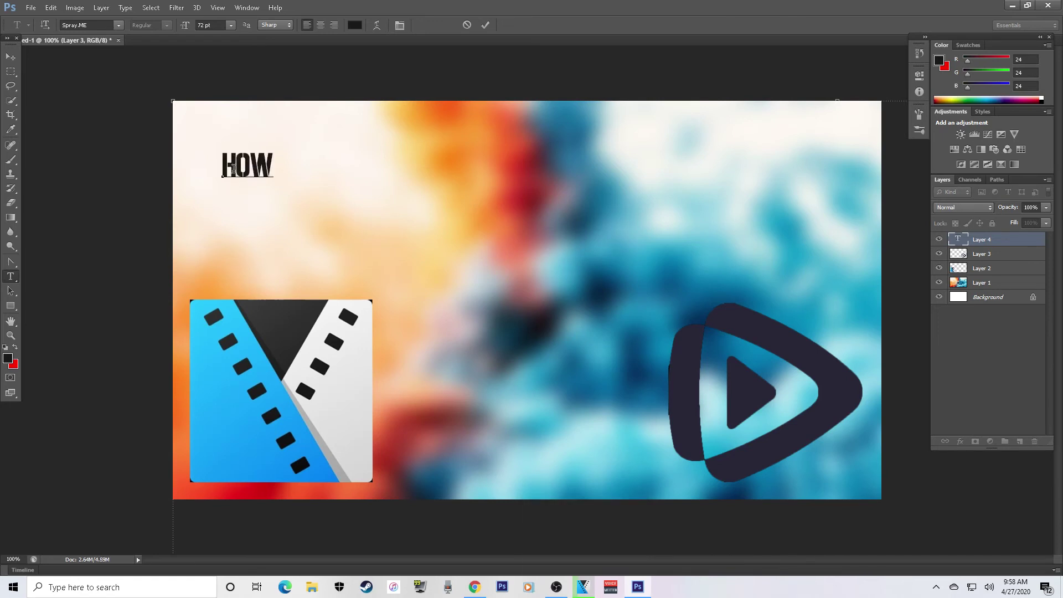
{"action": "type", "text": " TO U"}
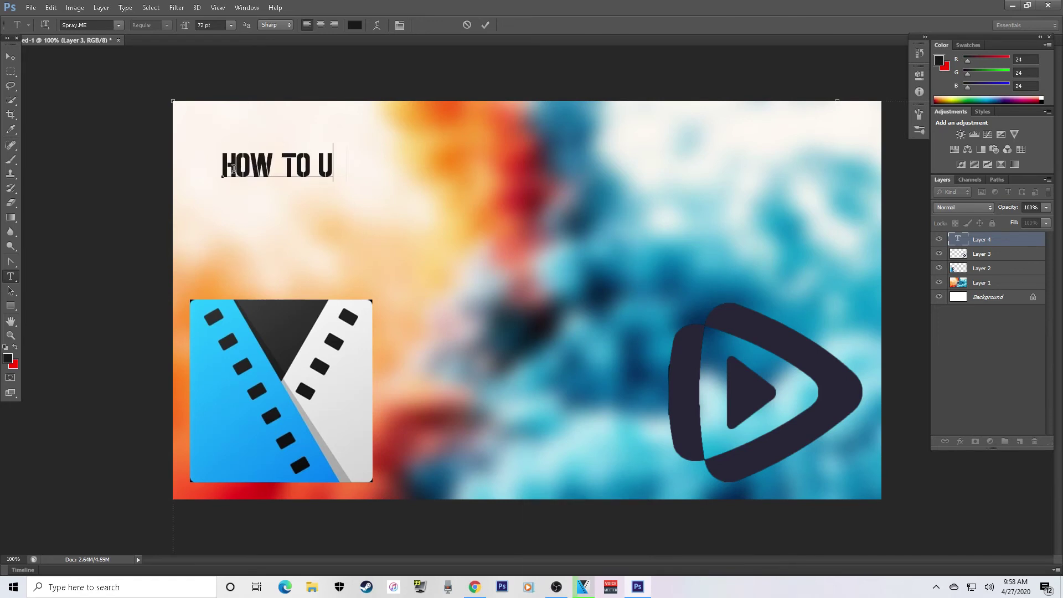
{"action": "type", "text": "SE SON"}
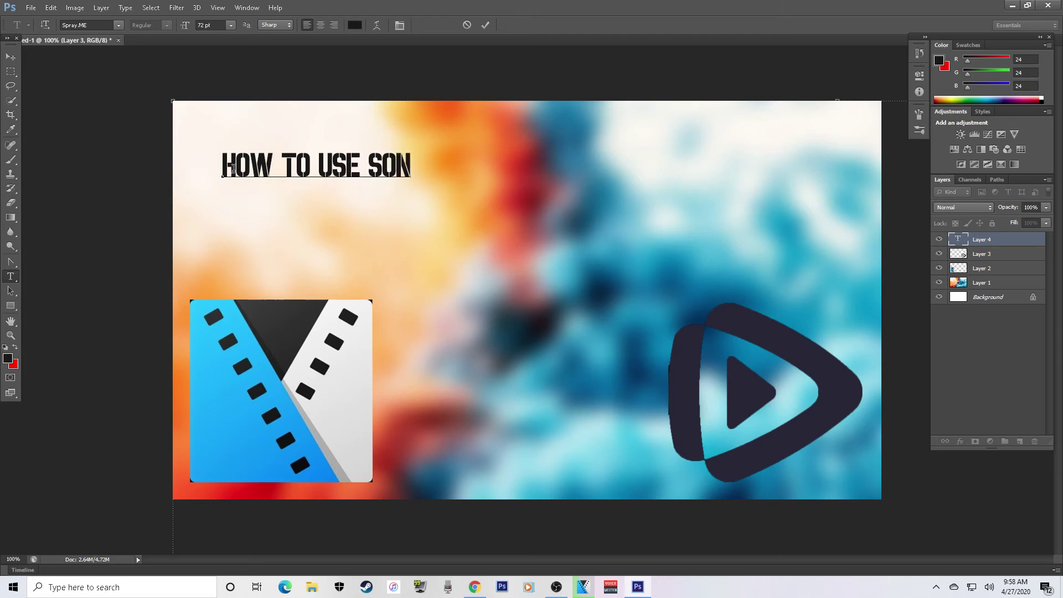
{"action": "type", "text": "Y VEGAS"}
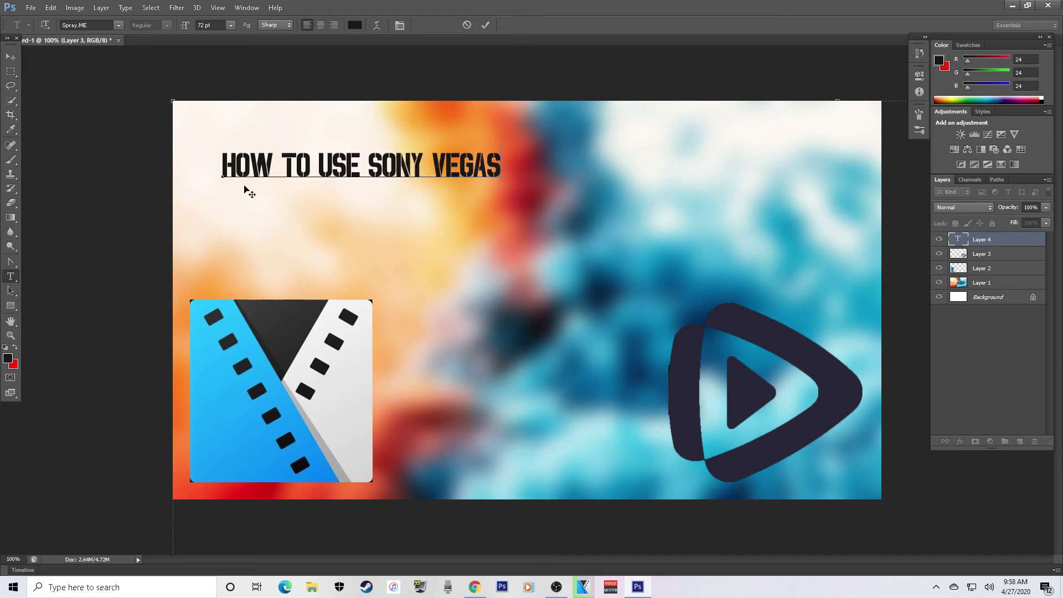
{"action": "type", "text": " PRO"}
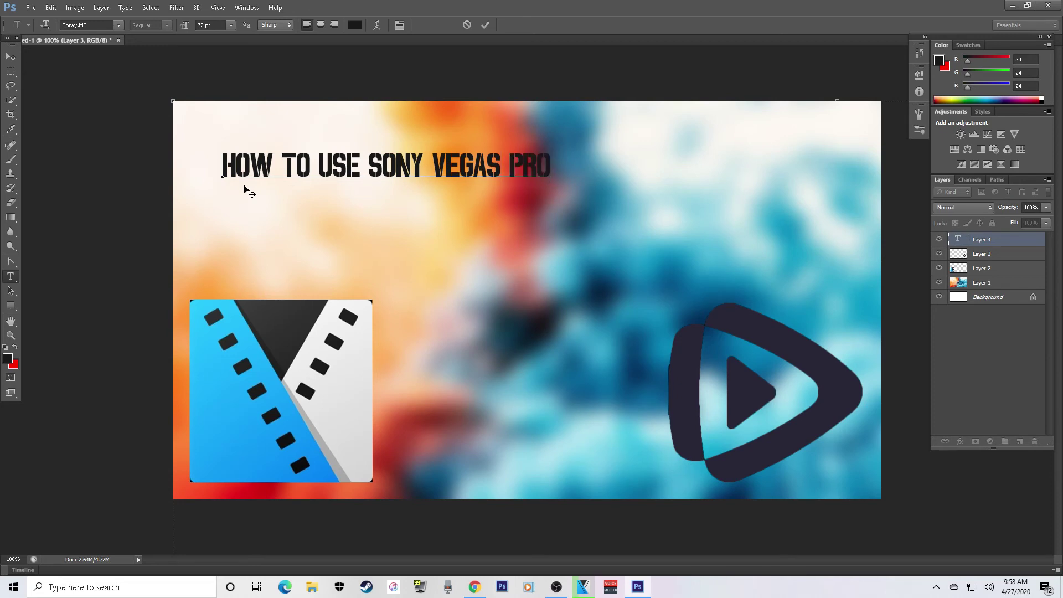
{"action": "key", "text": "Return"}
{"action": "type", "text": "FOR BEGIN"}
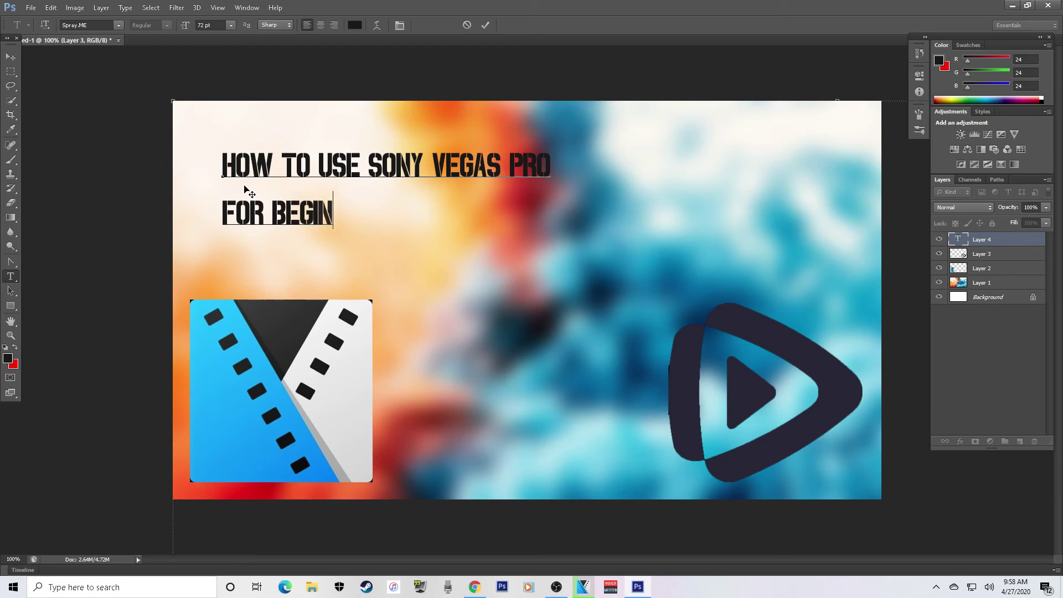
{"action": "type", "text": "NERS"}
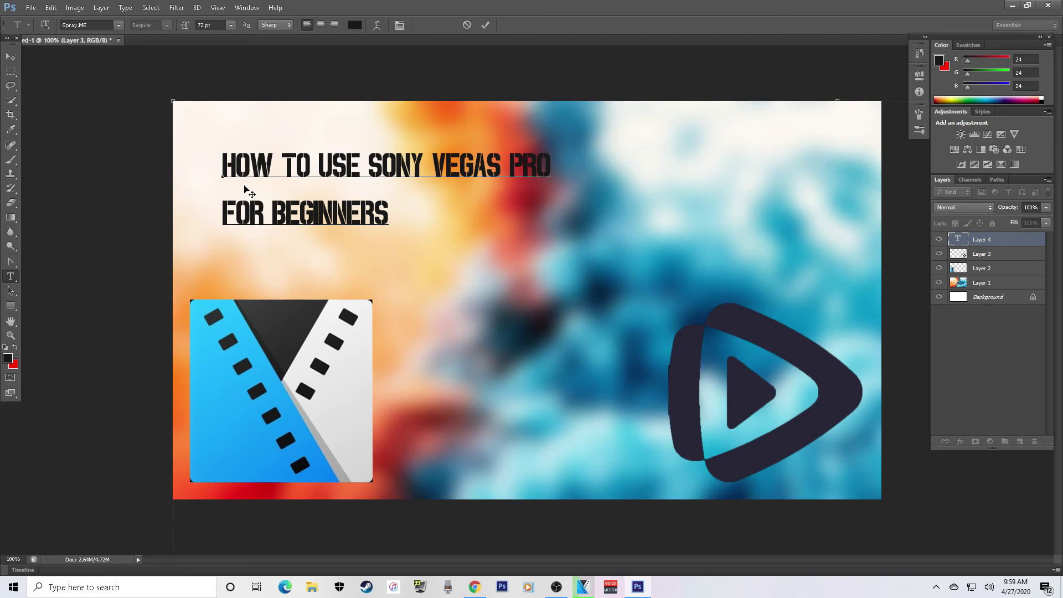
{"action": "left_click", "coordinate": [11, 56]}
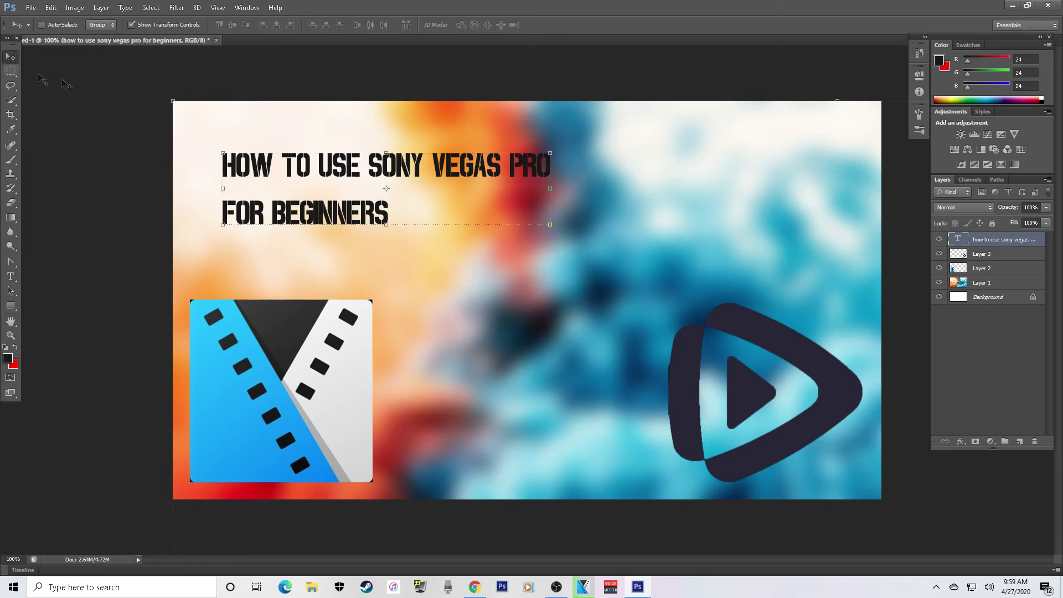
Scale the title up to about 201%, centre it horizontally across the canvas's upper half and apply the transform.
{"action": "left_click_drag", "start_coordinate": [549, 224], "coordinate": [825, 295]}
{"action": "left_click_drag", "start_coordinate": [750, 265], "coordinate": [728, 237]}
{"action": "left_click_drag", "start_coordinate": [849, 281], "coordinate": [864, 292]}
{"action": "left_click_drag", "start_coordinate": [792, 271], "coordinate": [784, 266]}
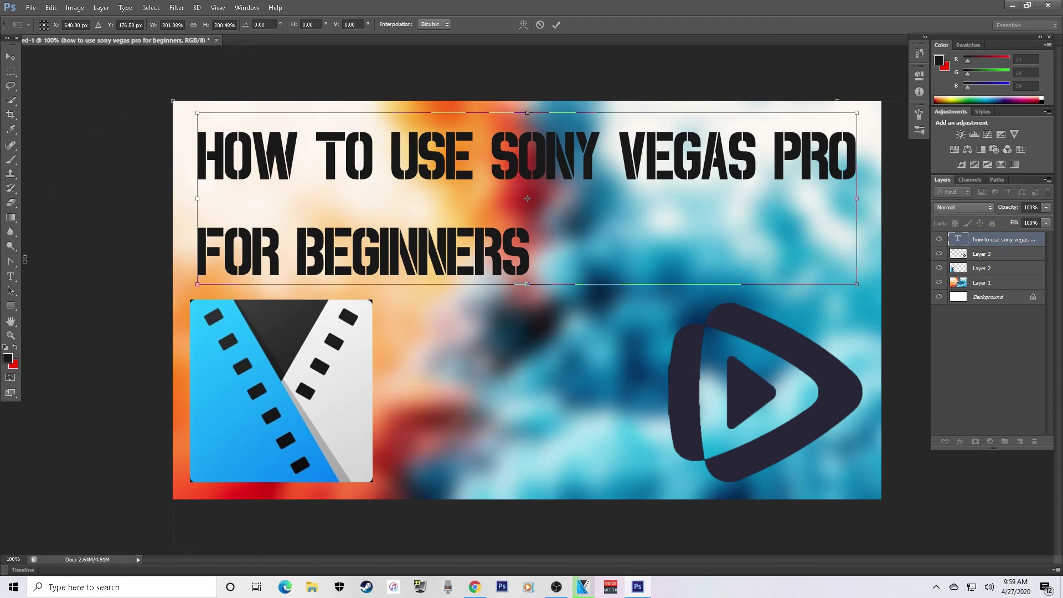
{"action": "left_click", "coordinate": [11, 276]}
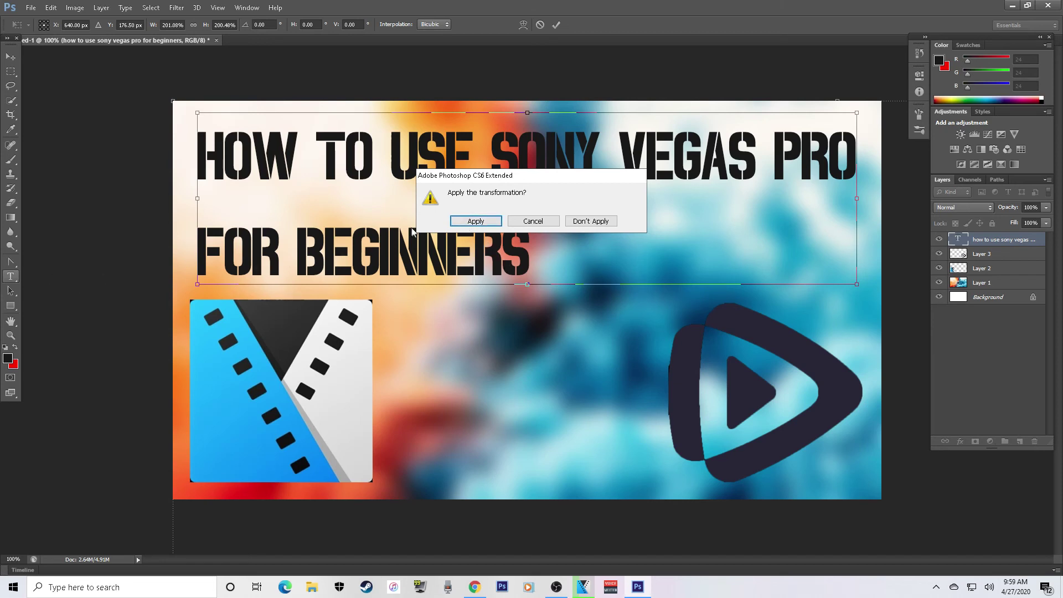
{"action": "left_click", "coordinate": [476, 221]}
Indent the title's second line with leading spaces so "FOR BEGINNERS" sits centred beneath the first line.
{"action": "left_click", "coordinate": [205, 248]}
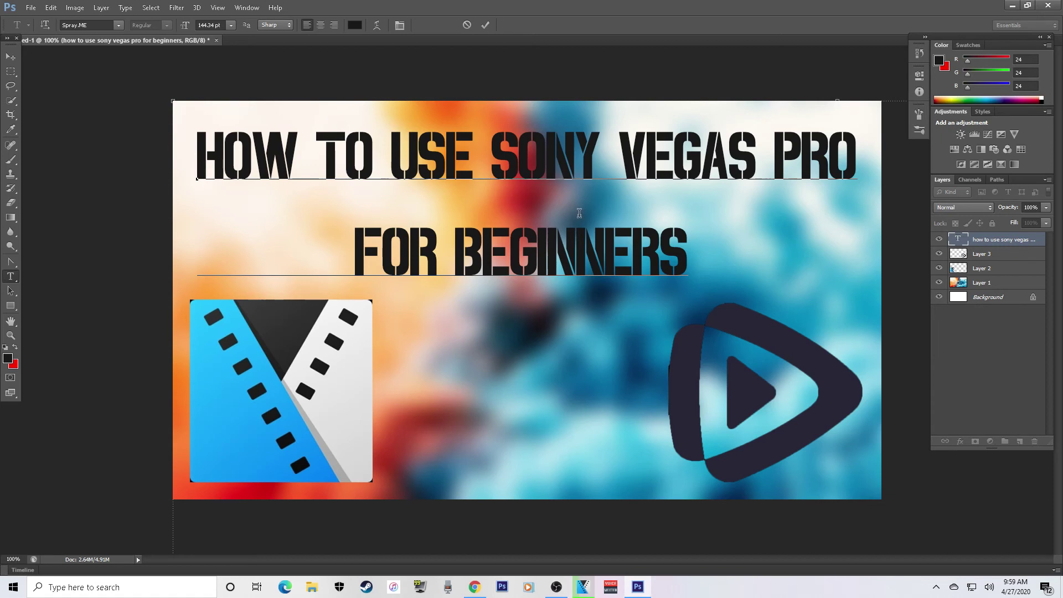
{"action": "key", "text": "Return"}
{"action": "key", "text": "BackSpace"}
{"action": "left_click", "coordinate": [17, 63]}
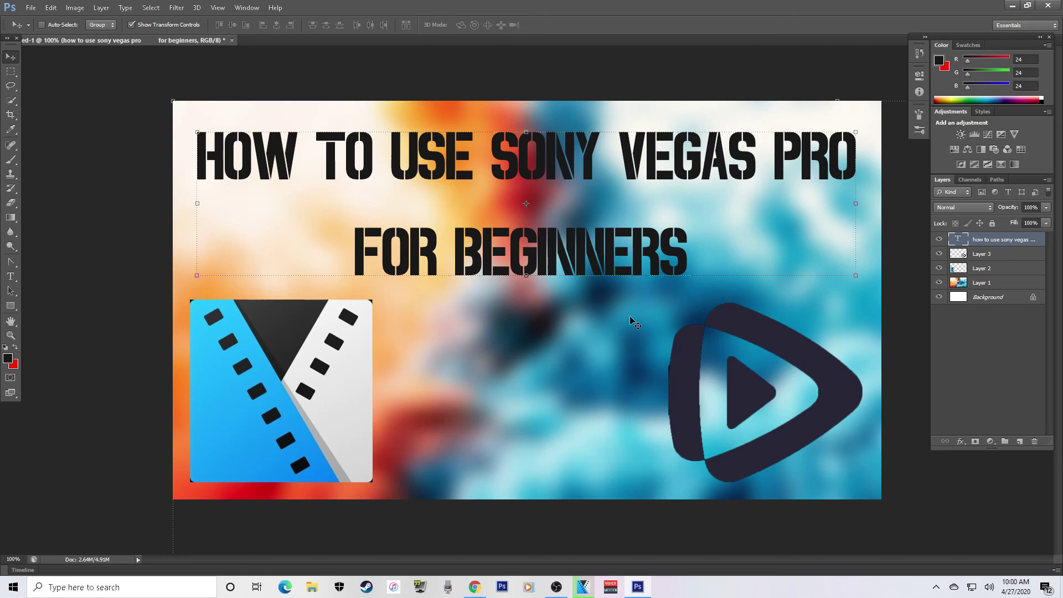
Save a JPEG copy named "vegas thumbnail" to the Desktop at Maximum quality 12 with the Baseline ("Standard") format option.
{"action": "left_click", "coordinate": [31, 7]}
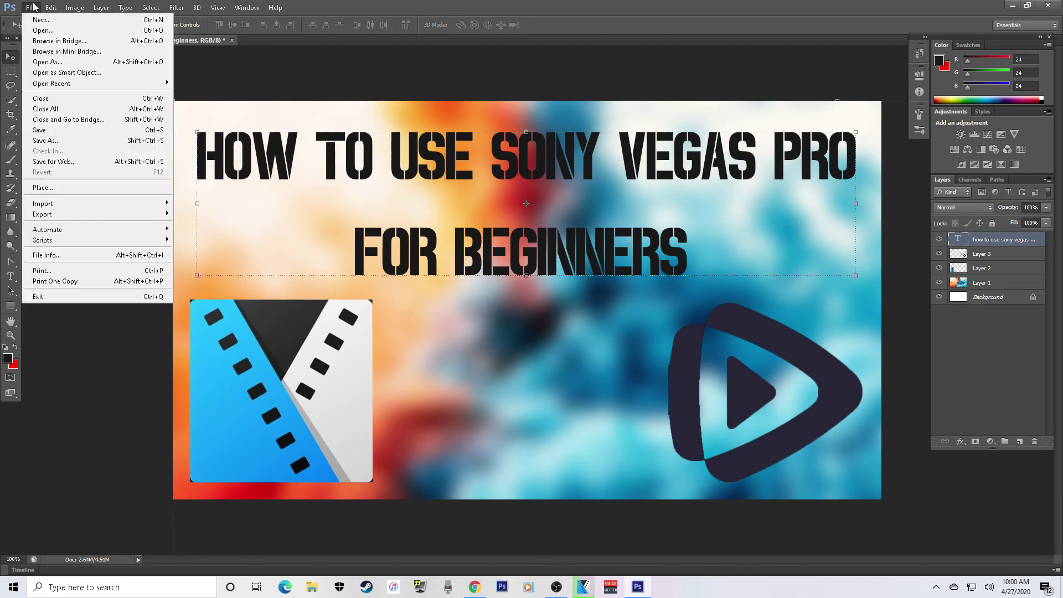
{"action": "left_click", "coordinate": [53, 142]}
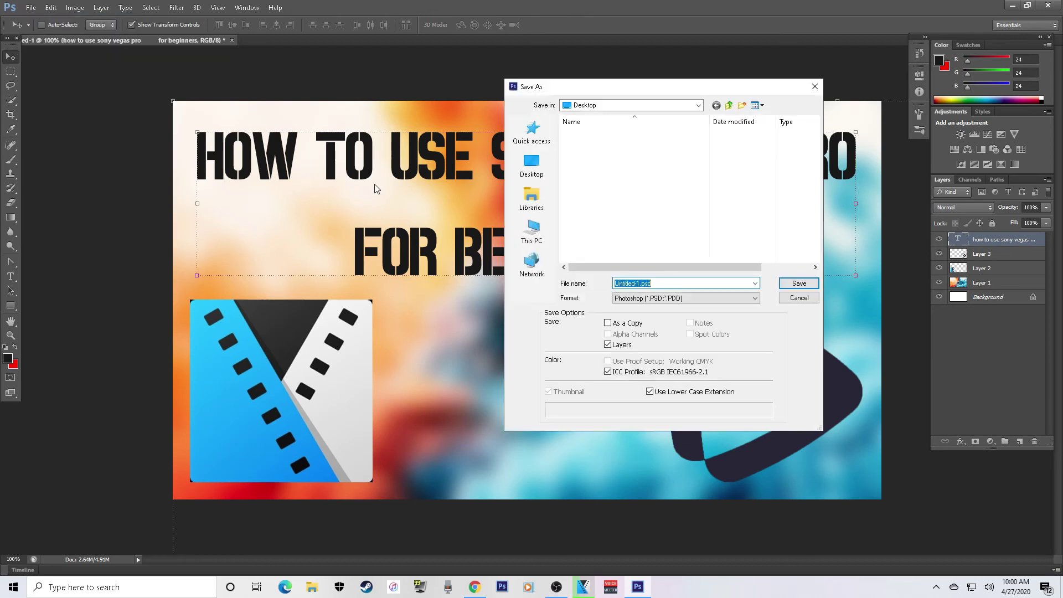
{"action": "left_click", "coordinate": [532, 165]}
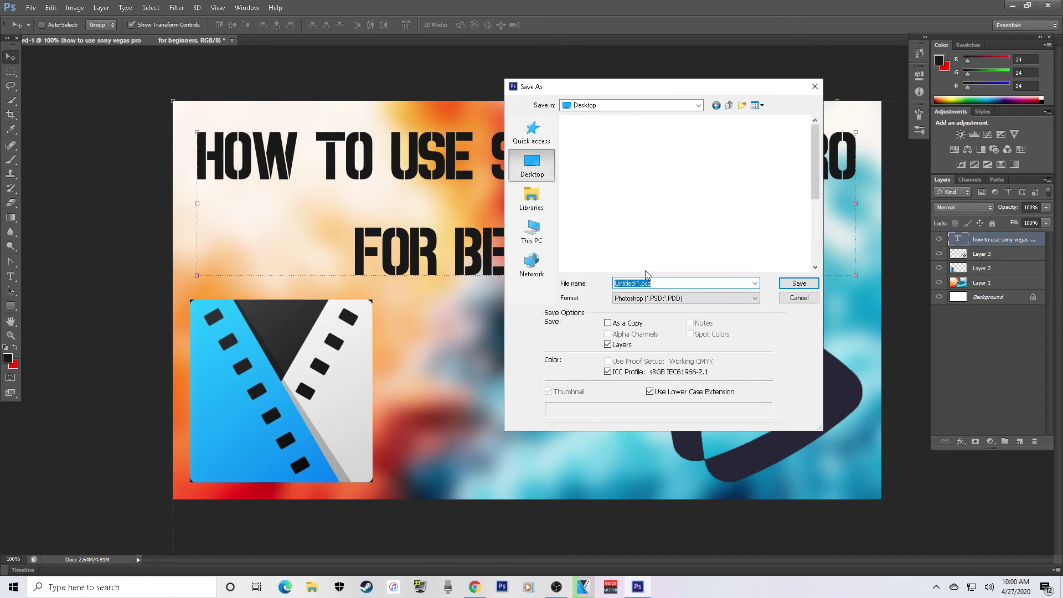
{"action": "type", "text": "vegas thumbnail"}
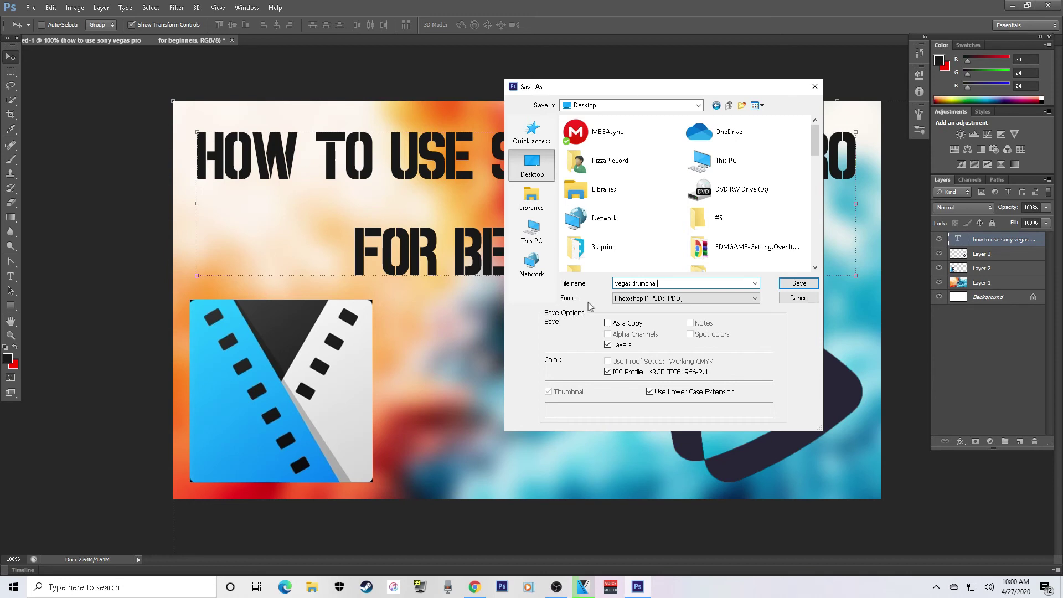
{"action": "left_click", "coordinate": [659, 301]}
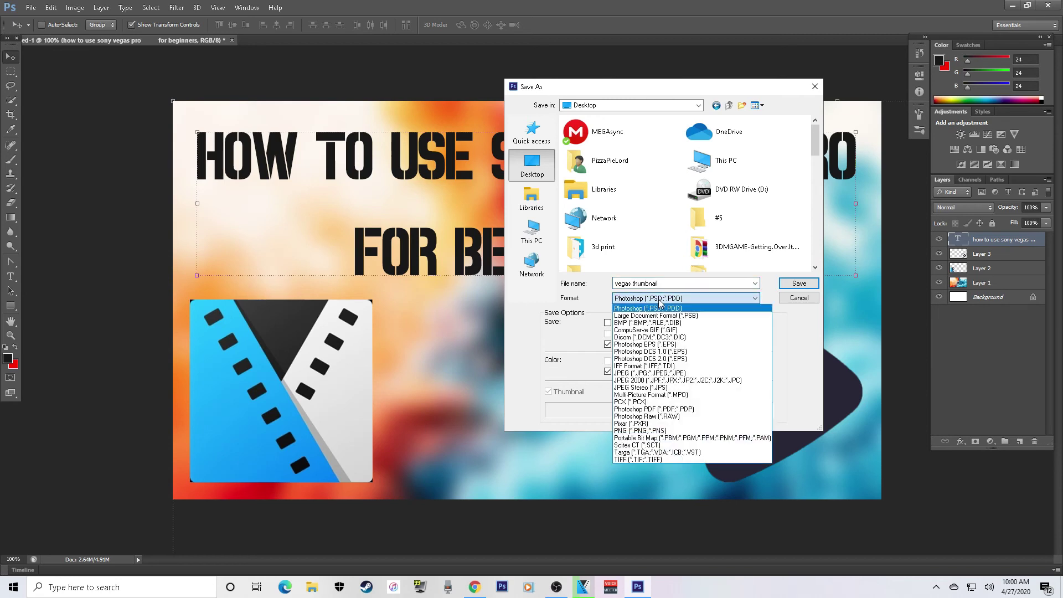
{"action": "left_click", "coordinate": [656, 373]}
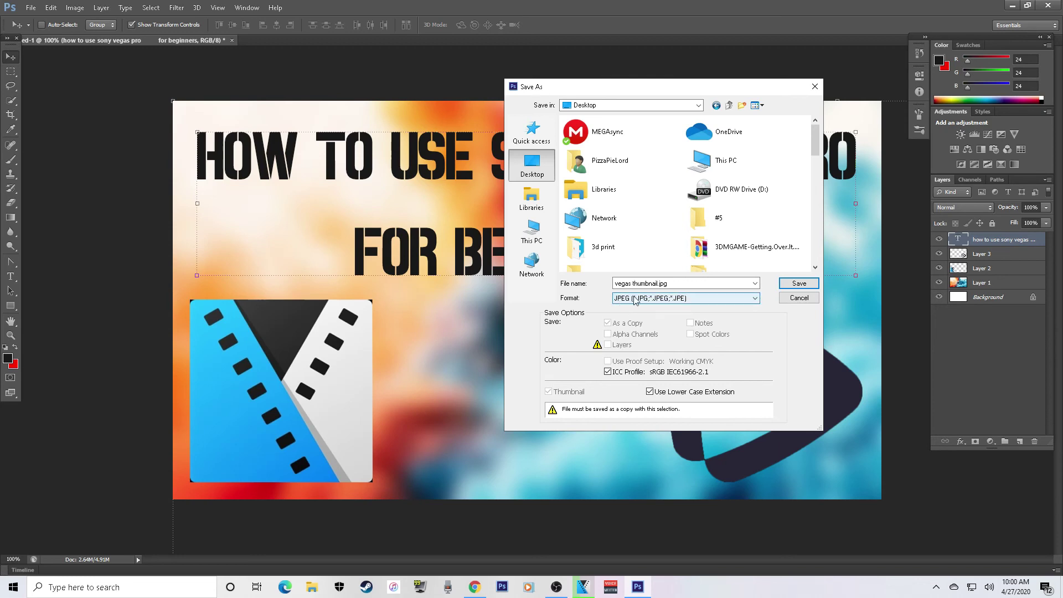
{"action": "left_click", "coordinate": [784, 287]}
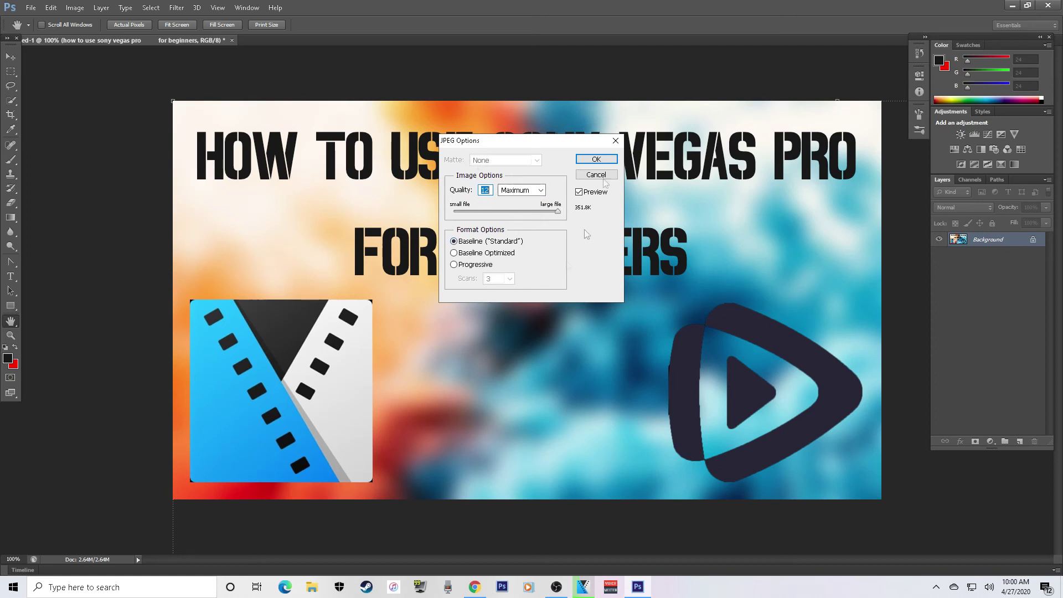
{"action": "left_click", "coordinate": [603, 160]}
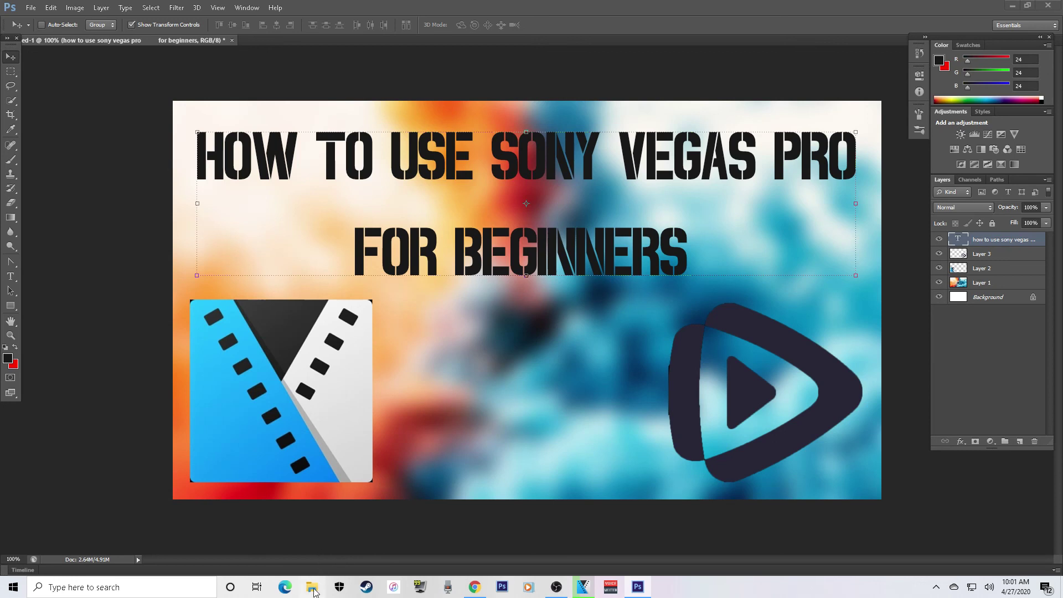
Switch to File Explorer and search the Desktop folder for "sony ve".
{"action": "left_click", "coordinate": [312, 587]}
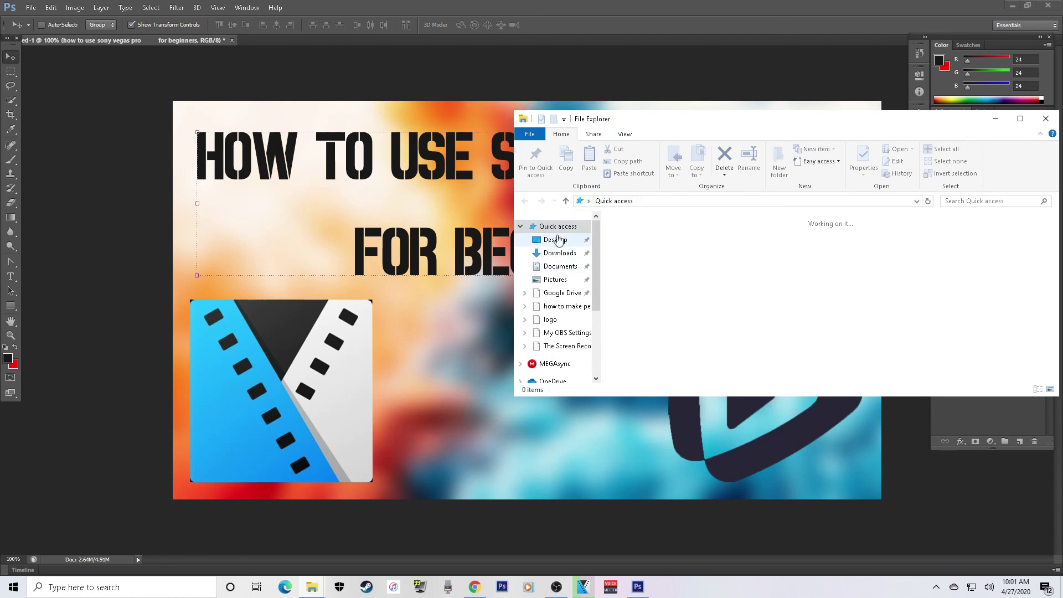
{"action": "left_click", "coordinate": [557, 239]}
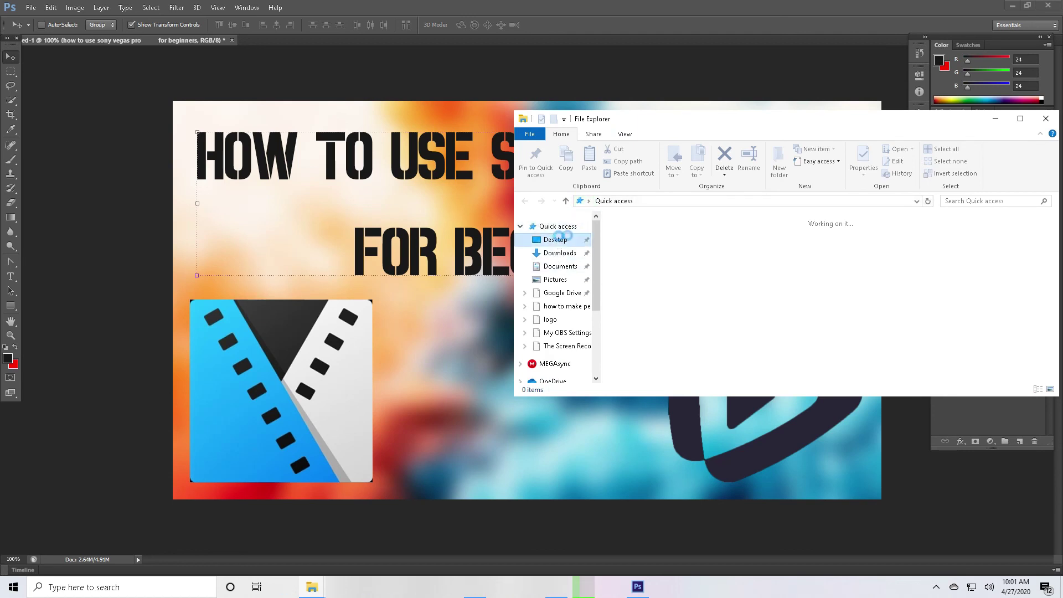
{"action": "left_click", "coordinate": [968, 202]}
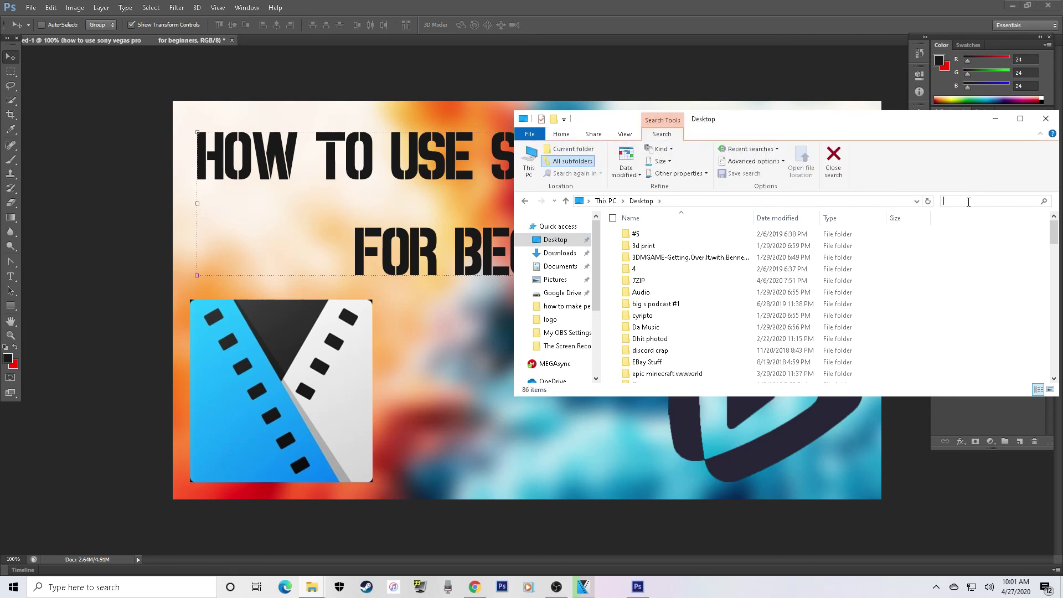
{"action": "type", "text": "sony ve"}
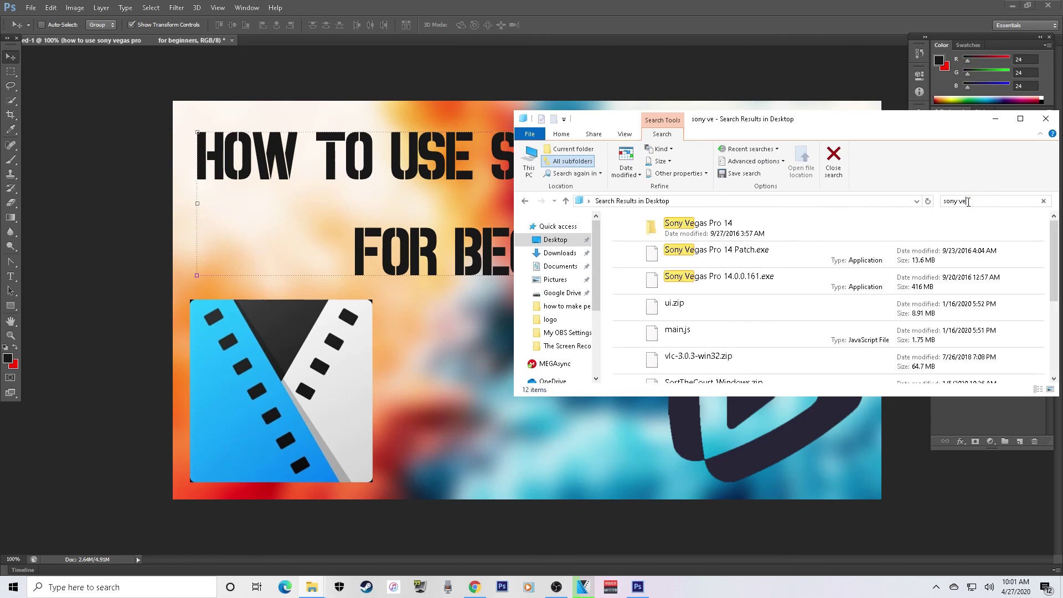
{"action": "scroll", "coordinate": [935, 283], "scroll_direction": "down", "scroll_amount": 3}
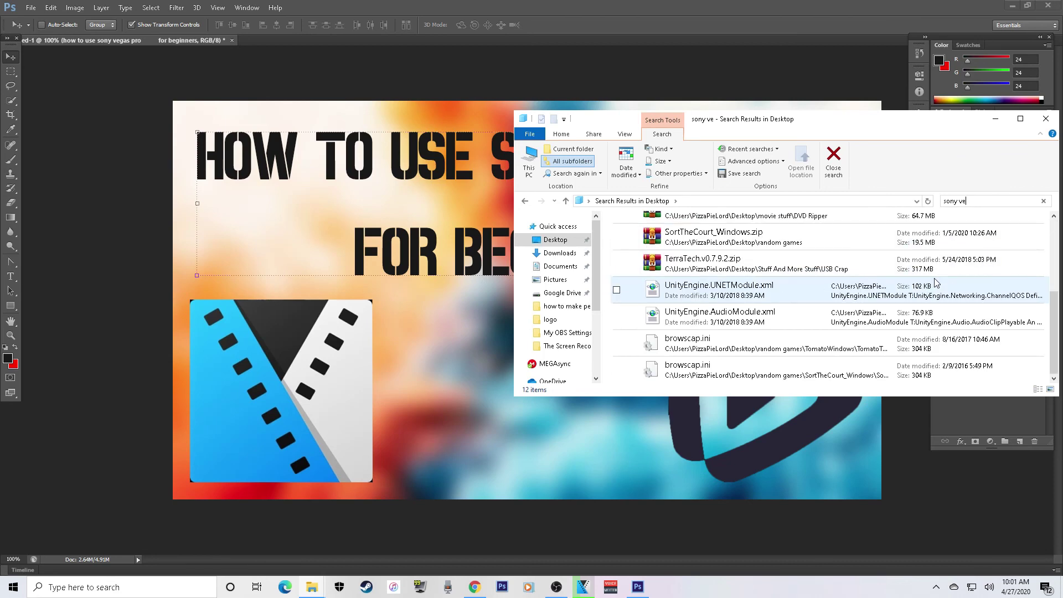
{"action": "scroll", "coordinate": [936, 284], "scroll_direction": "up", "scroll_amount": 3}
Replace the Desktop search term with "vegas" to find the saved thumbnail.
{"action": "key", "text": "BackSpace"}
{"action": "key", "text": "BackSpace"}
{"action": "key", "text": "BackSpace"}
{"action": "key", "text": "BackSpace"}
{"action": "key", "text": "BackSpace"}
{"action": "key", "text": "BackSpace"}
{"action": "key", "text": "BackSpace"}
{"action": "type", "text": "veg"}
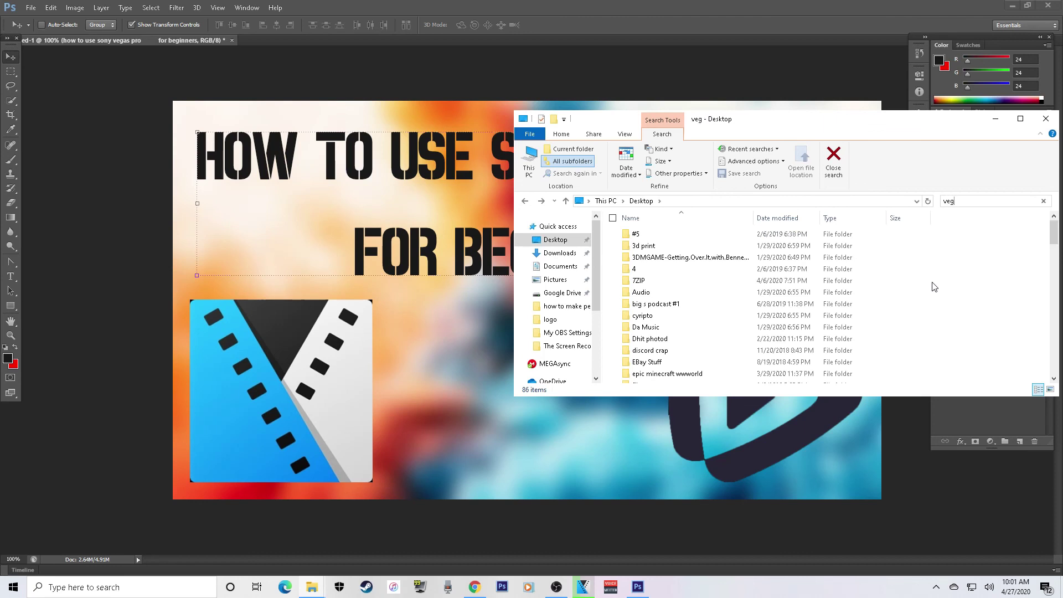
{"action": "type", "text": "as"}
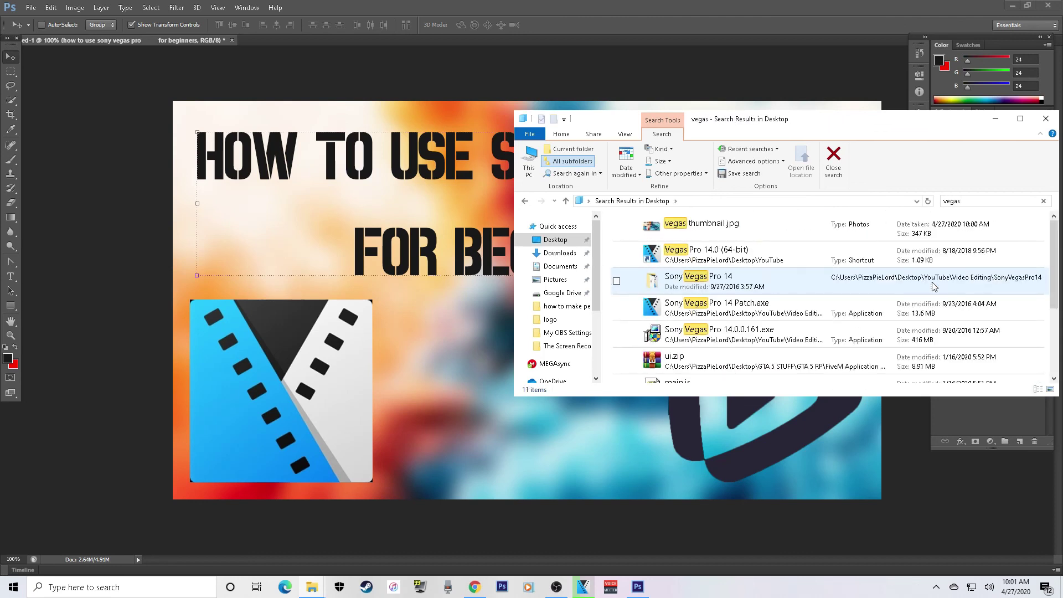
Open vegas thumbnail.jpg in Photos to check the exported image, and close the viewer.
{"action": "left_click", "coordinate": [768, 231]}
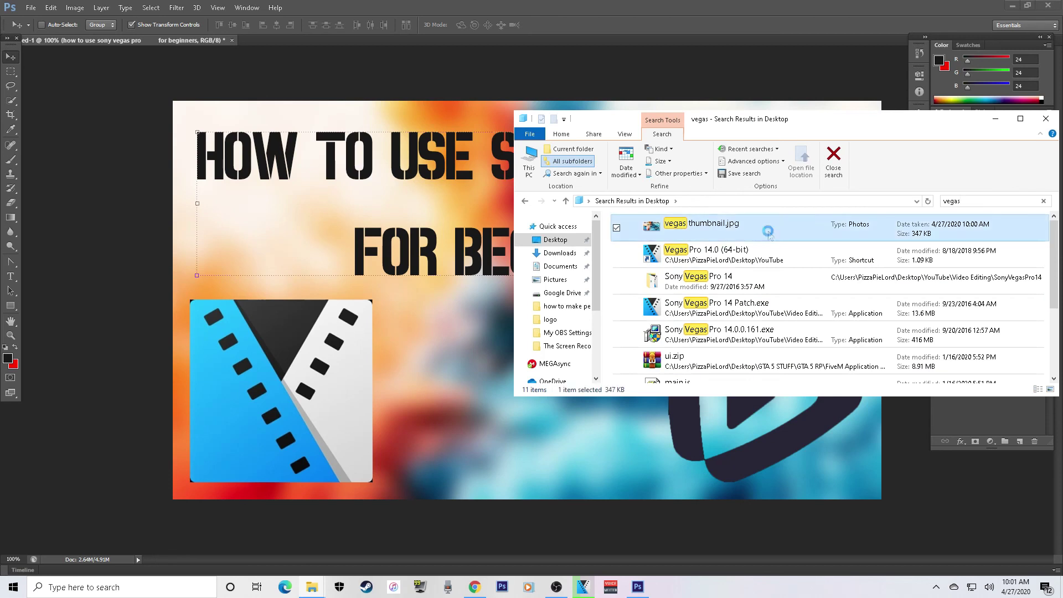
{"action": "double_click", "coordinate": [818, 238]}
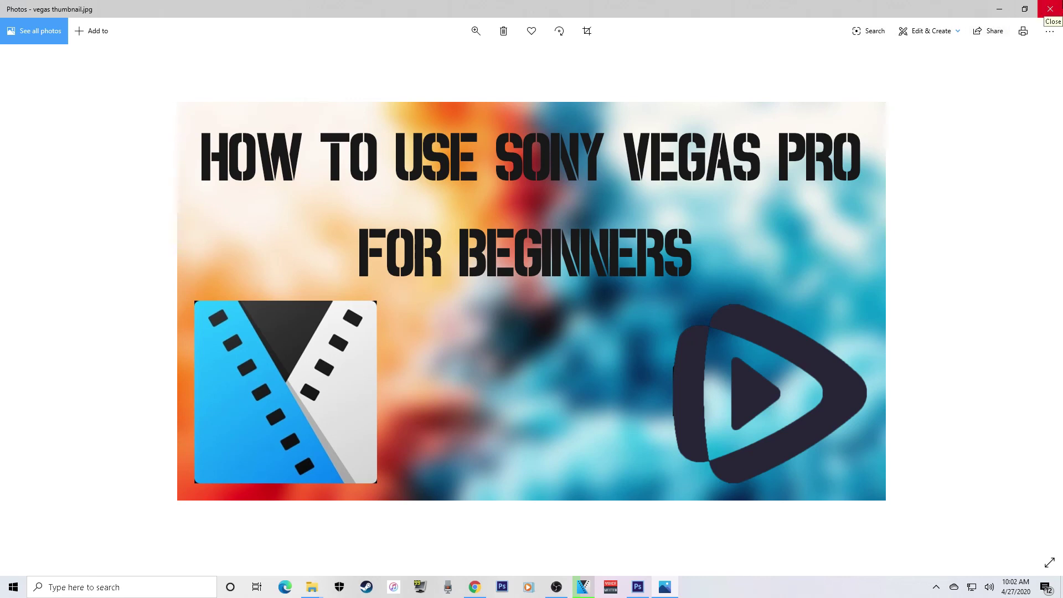
{"action": "left_click", "coordinate": [1050, 8]}
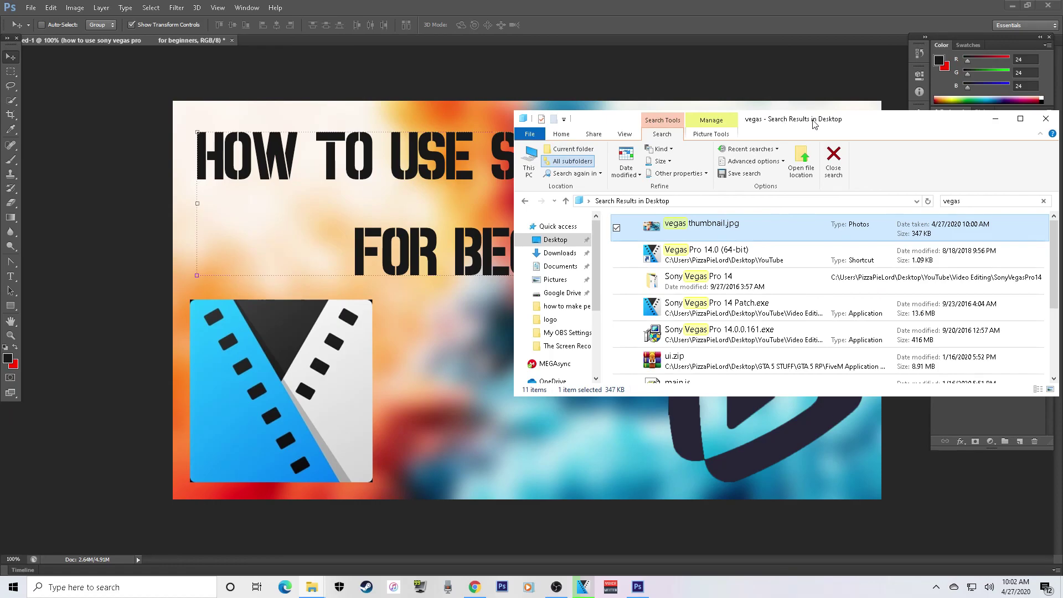
{"action": "left_click_drag", "start_coordinate": [815, 125], "coordinate": [678, 125]}
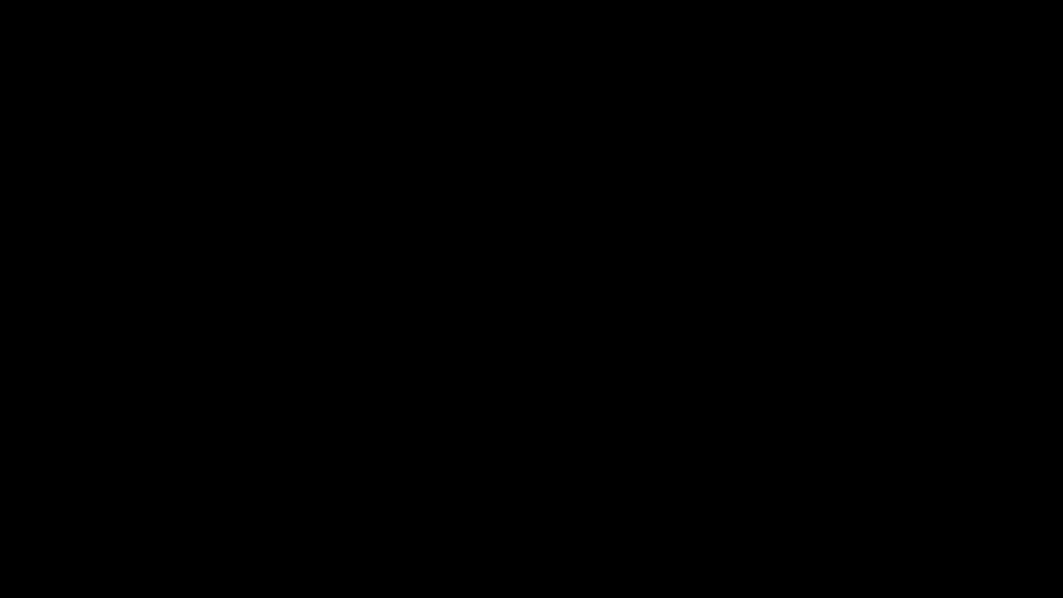